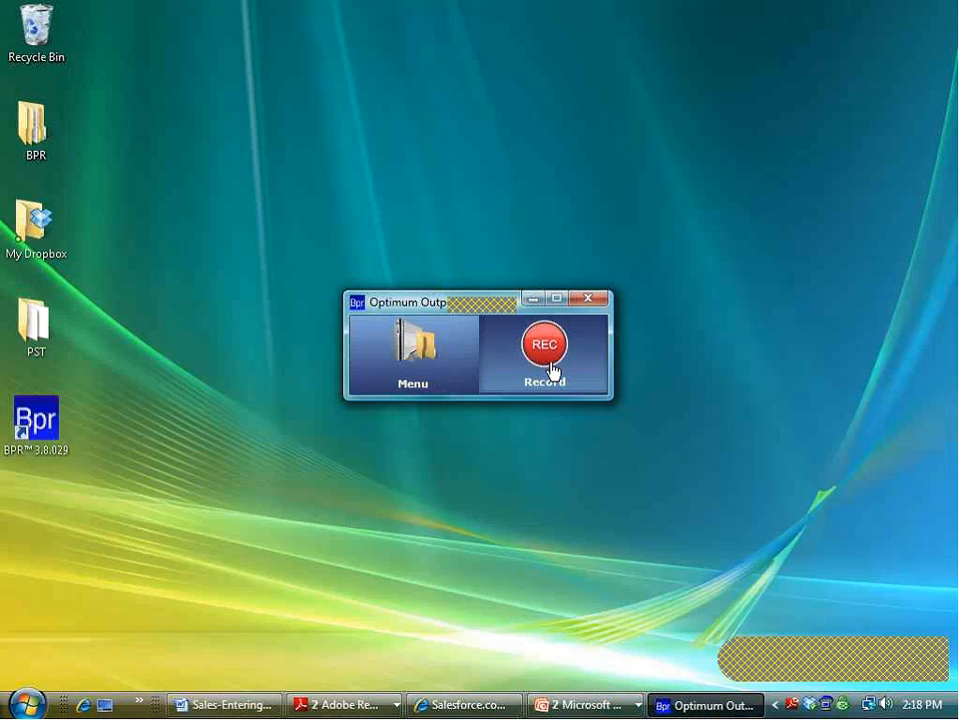
# Step: Expand the BPR menu and start recording a new business process
pyautogui.click(465, 364)
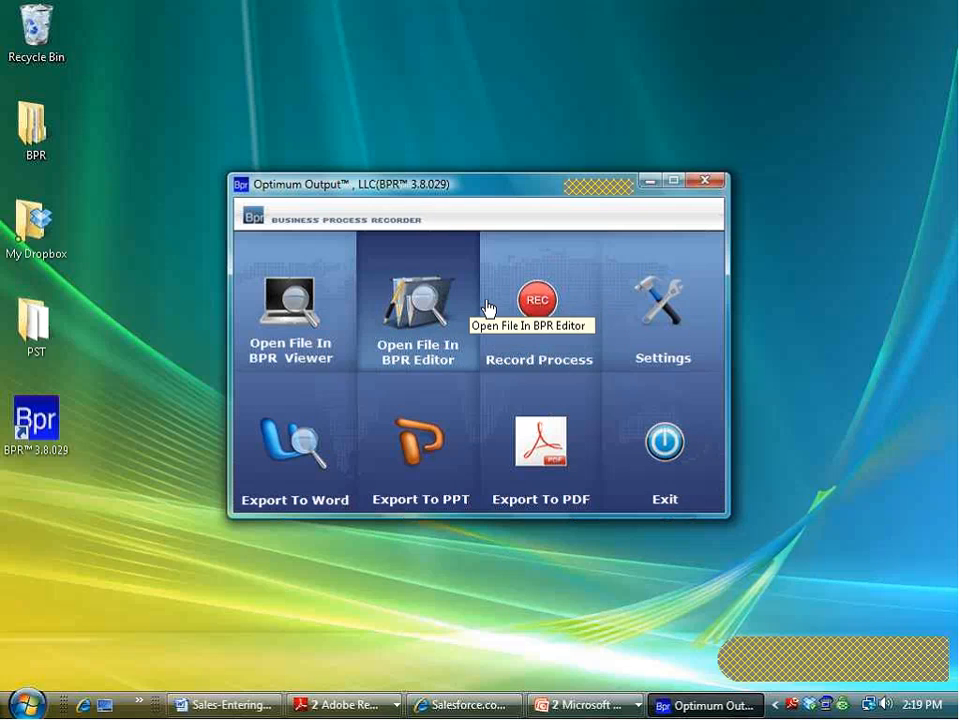
pyautogui.click(538, 302)
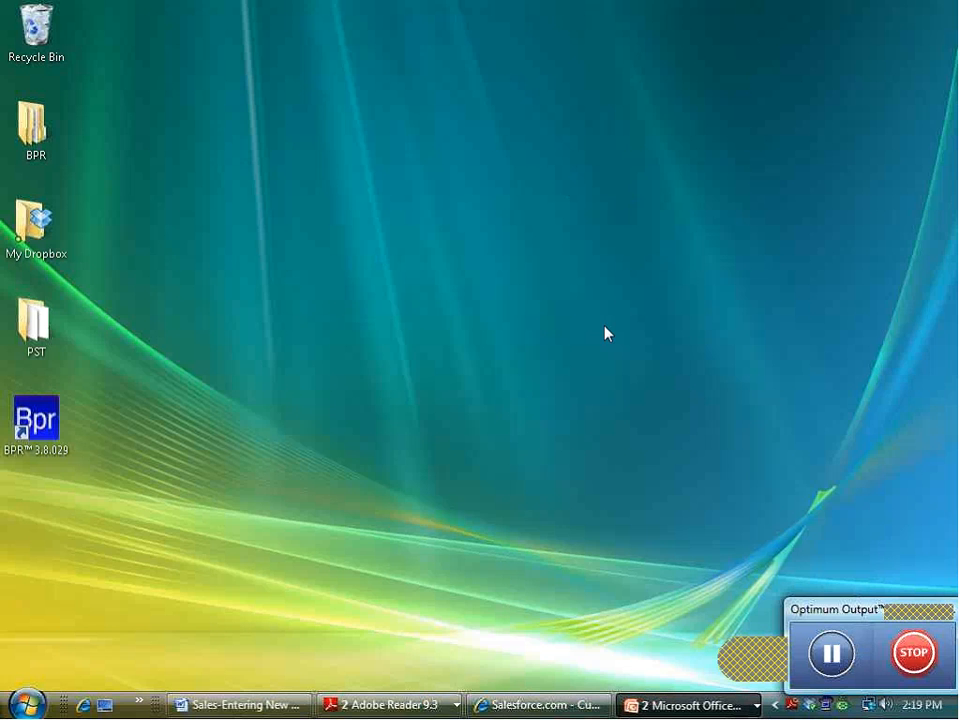
# Step: Restore the Salesforce login page and sign in with the account's user name and password
pyautogui.click(537, 705)
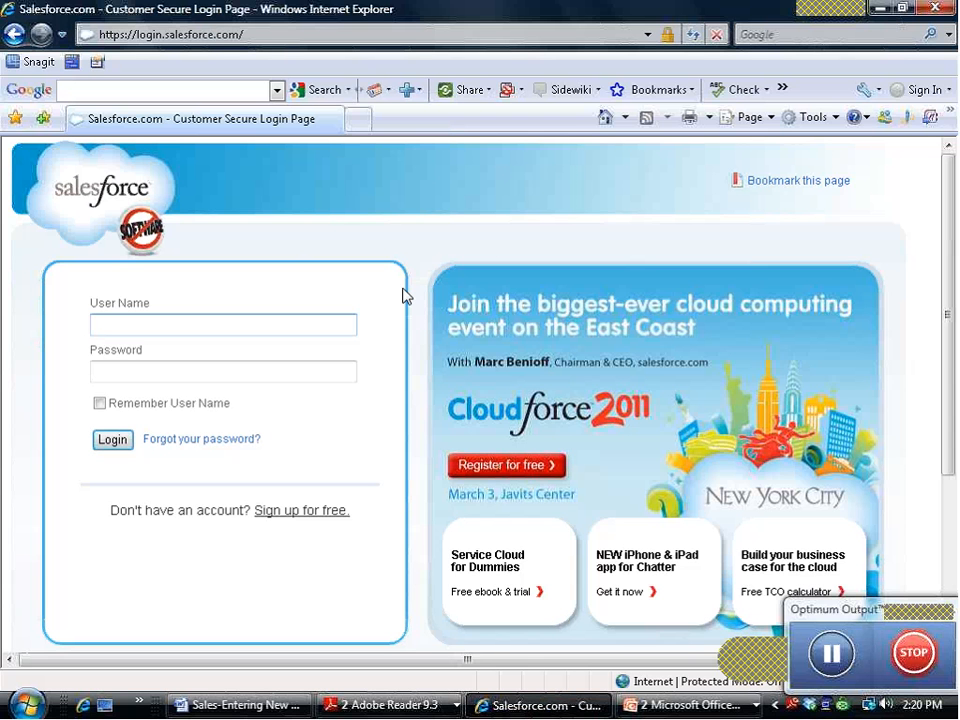
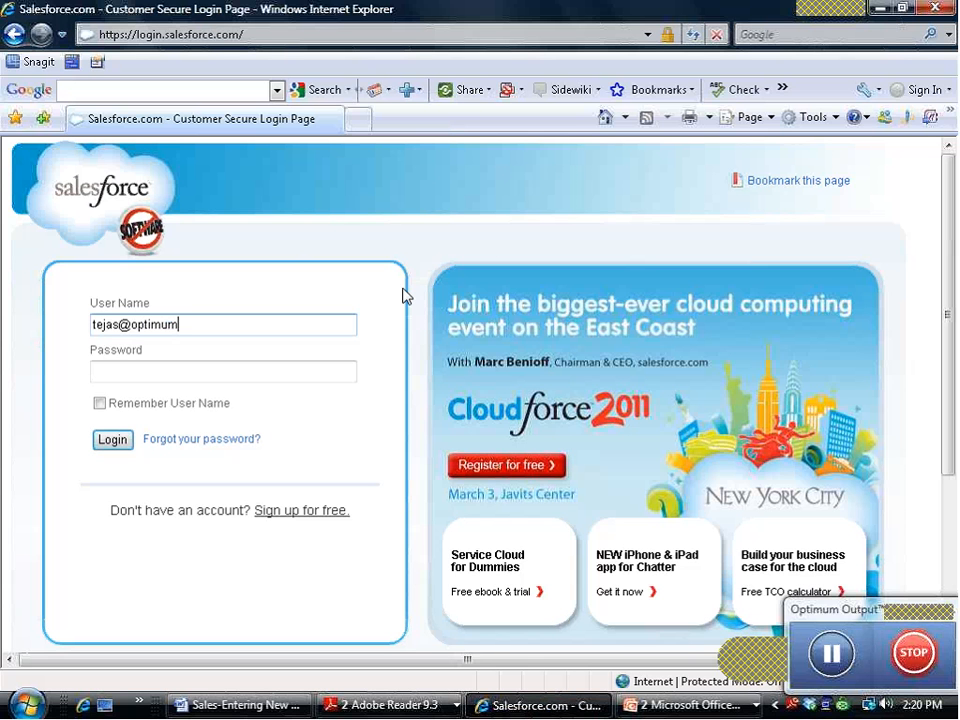
pyautogui.click(208, 372)
pyautogui.write('**********')
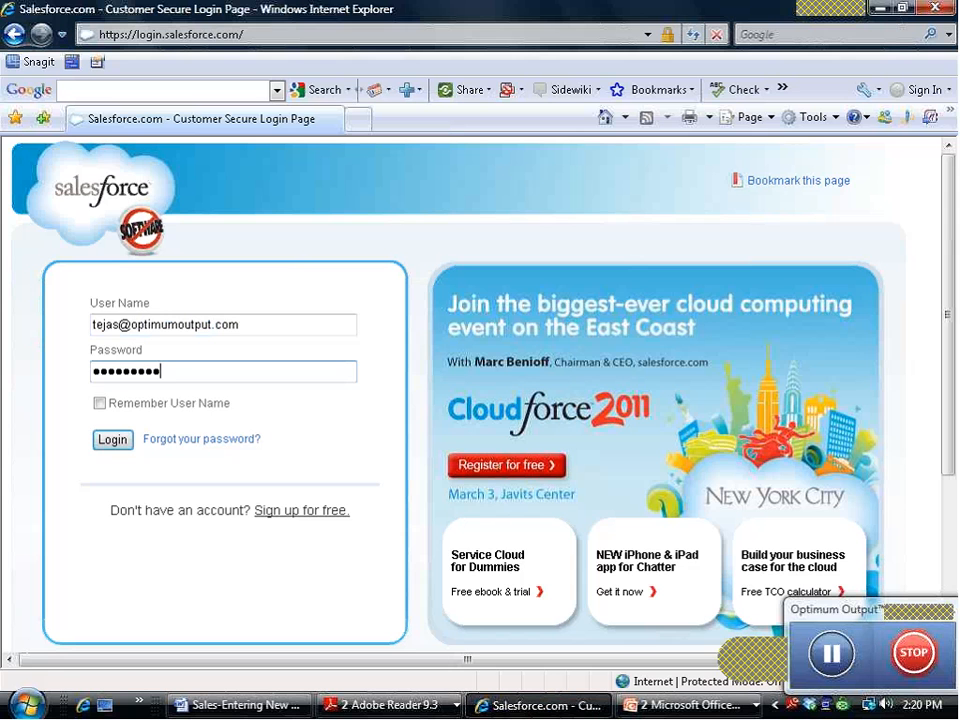
pyautogui.click(116, 443)
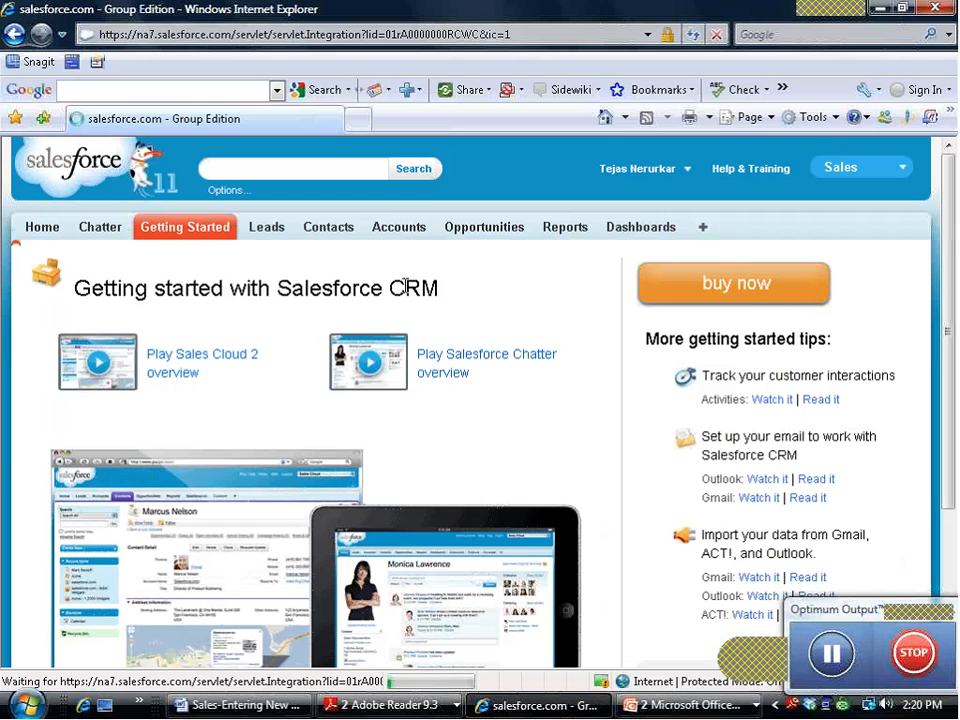
# Step: Start a new lead from the Leads tab and set its salutation to Mr
pyautogui.click(281, 232)
pyautogui.click(88, 268)
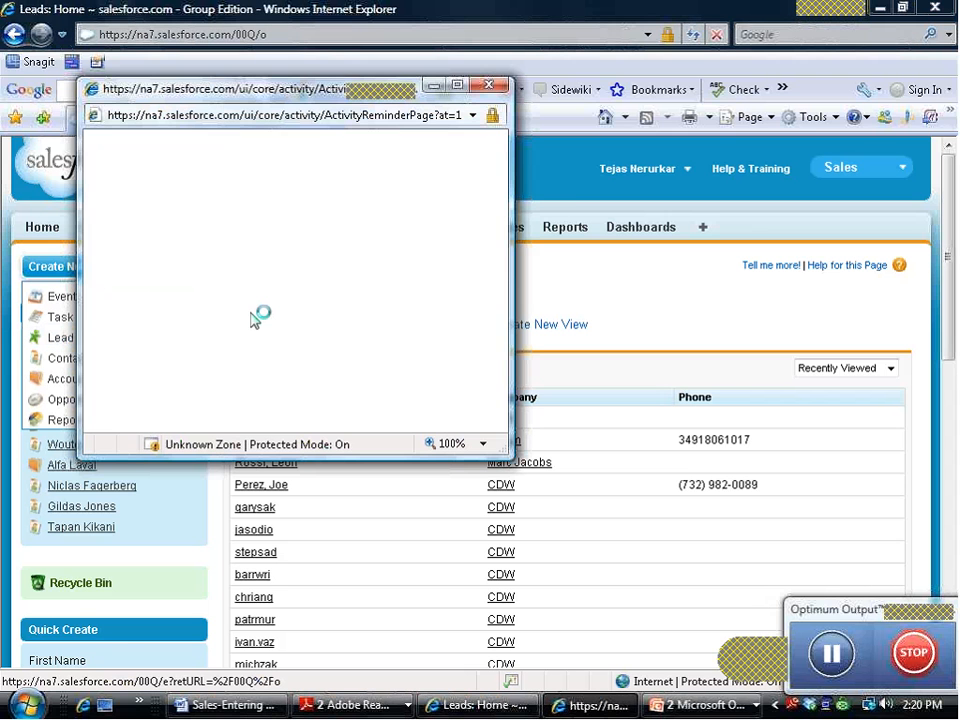
pyautogui.click(432, 87)
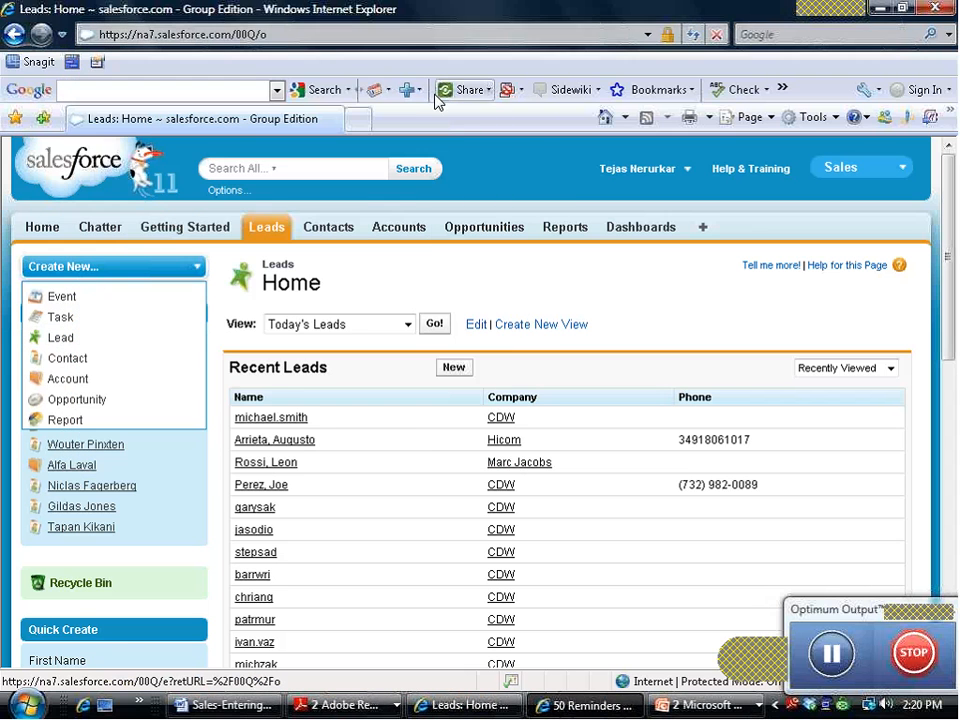
pyautogui.click(60, 338)
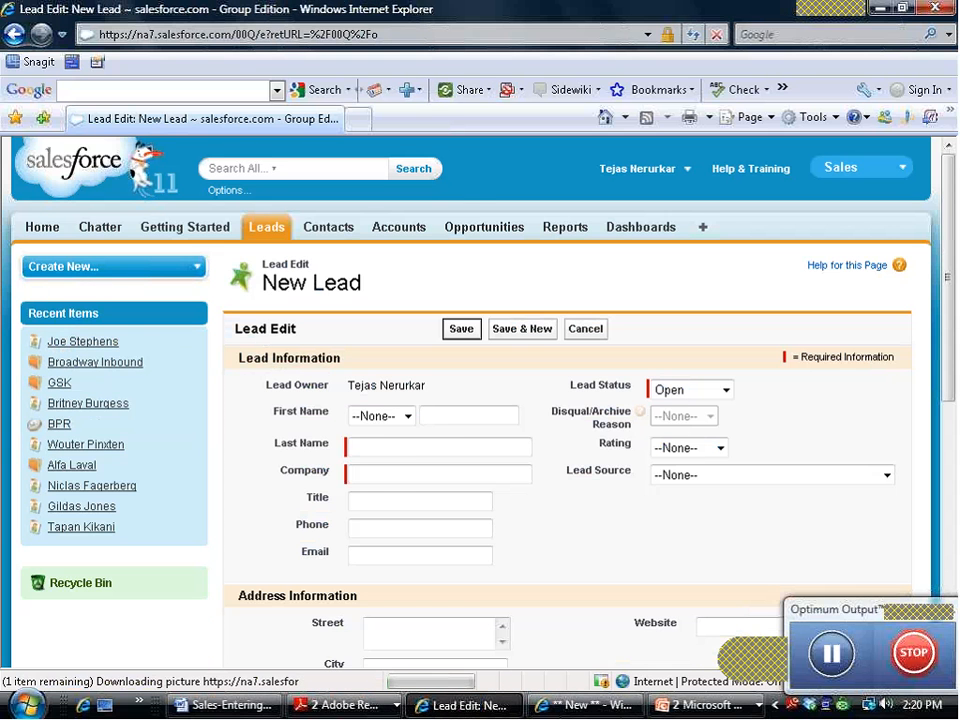
pyautogui.click(388, 415)
pyautogui.click(429, 414)
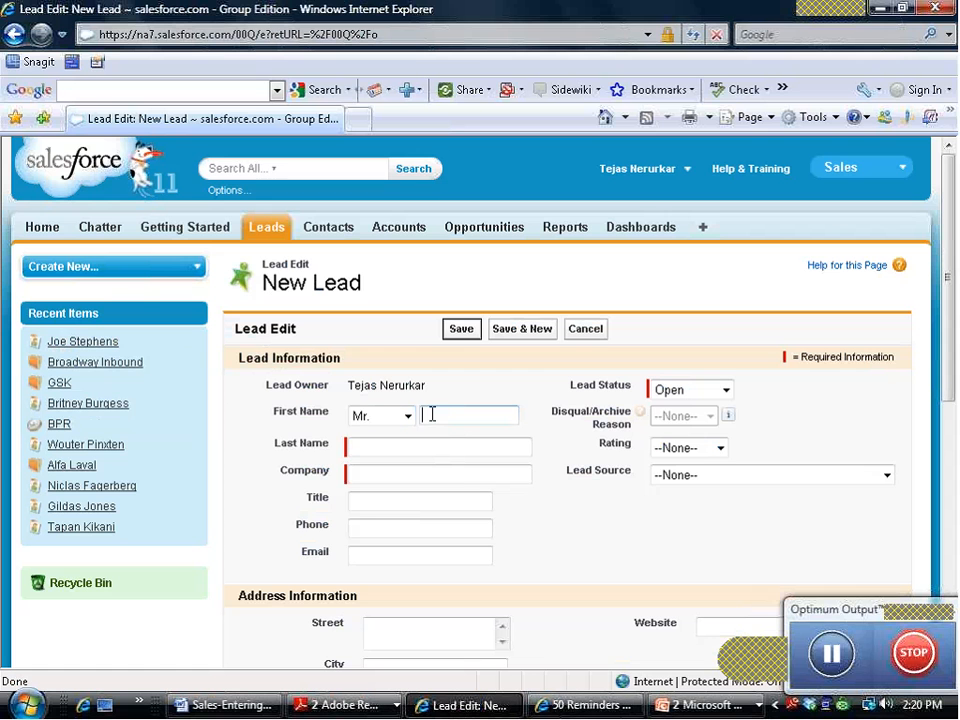
# Step: Enter the lead's first and last name and company Lifeboat Distribution, then save
pyautogui.click(378, 449)
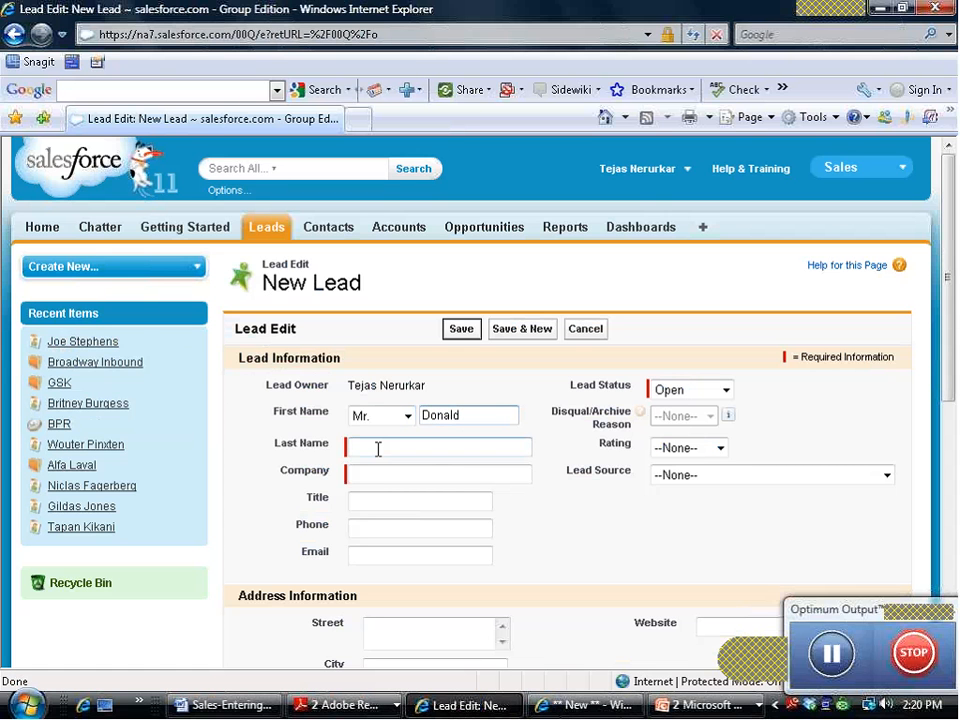
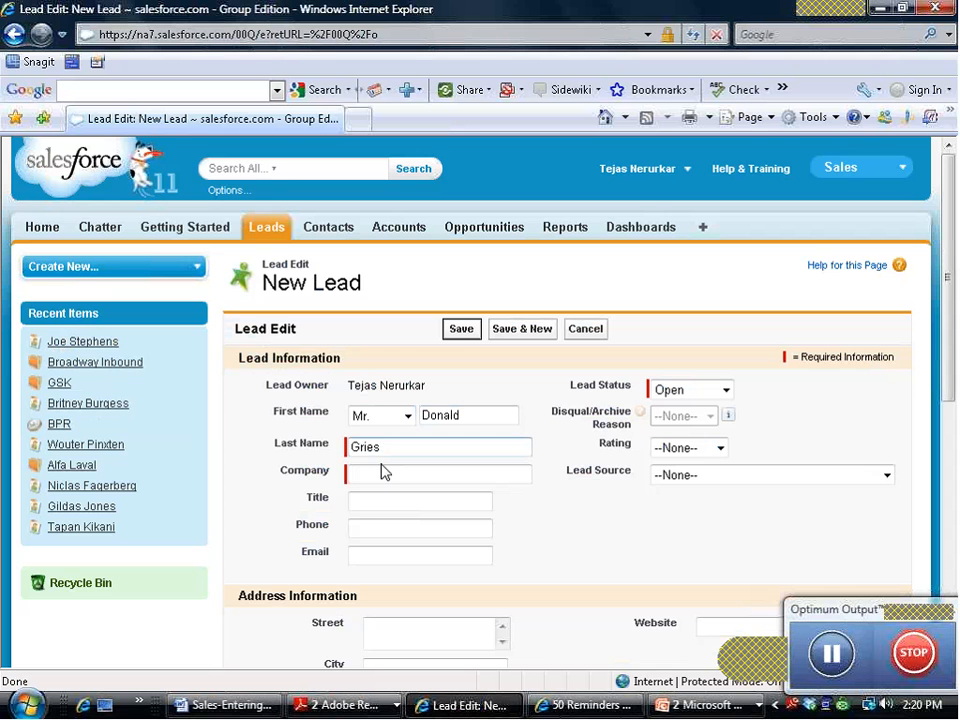
pyautogui.click(379, 474)
pyautogui.write('Lif')
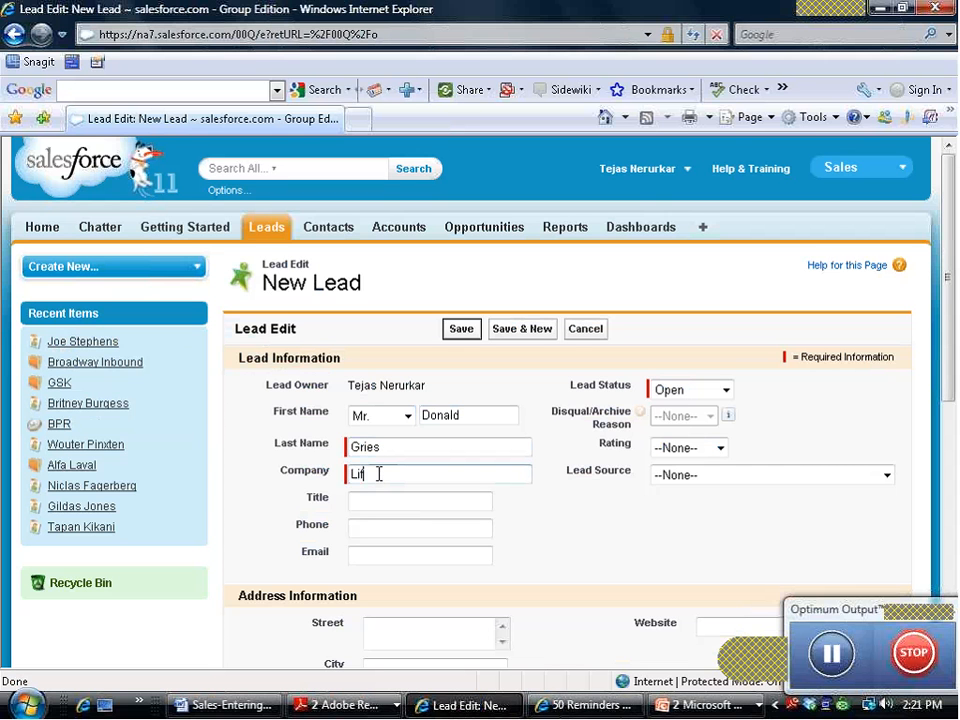
pyautogui.write('eboat Di')
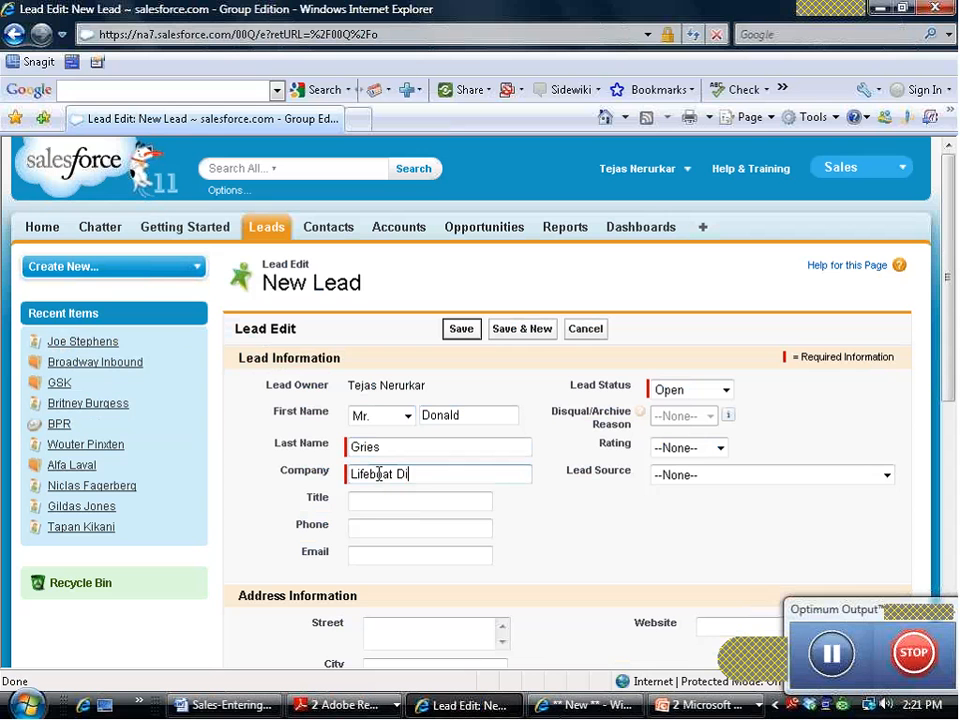
pyautogui.write('stribution')
pyautogui.click(458, 330)
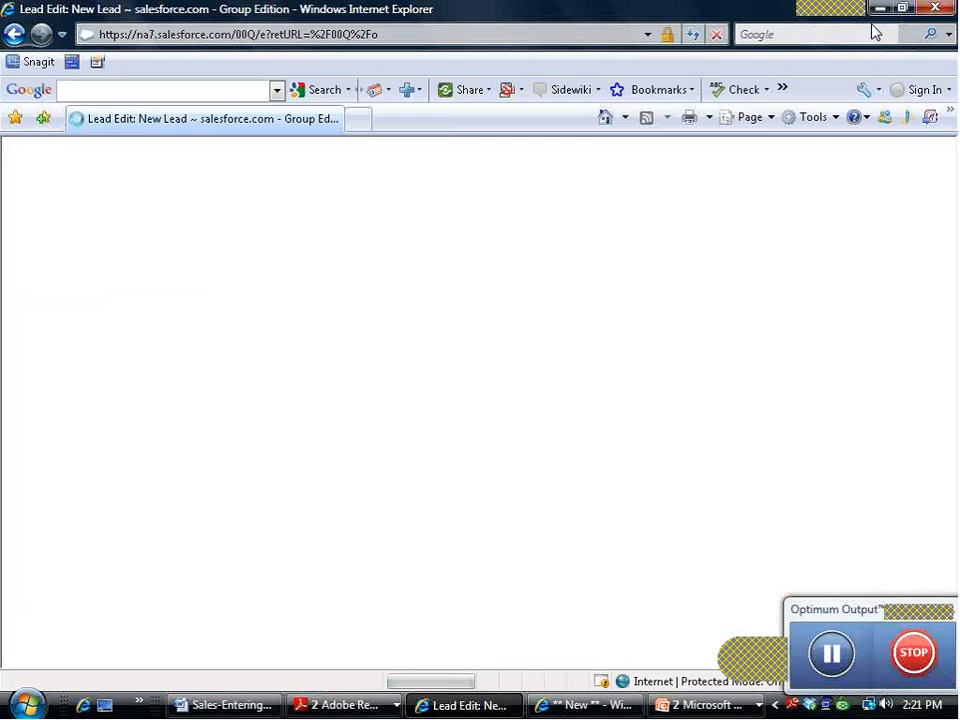
# Step: Stop the recording and preview the first recorded steps: Password, Login, Group Edition page, Lead
pyautogui.click(879, 11)
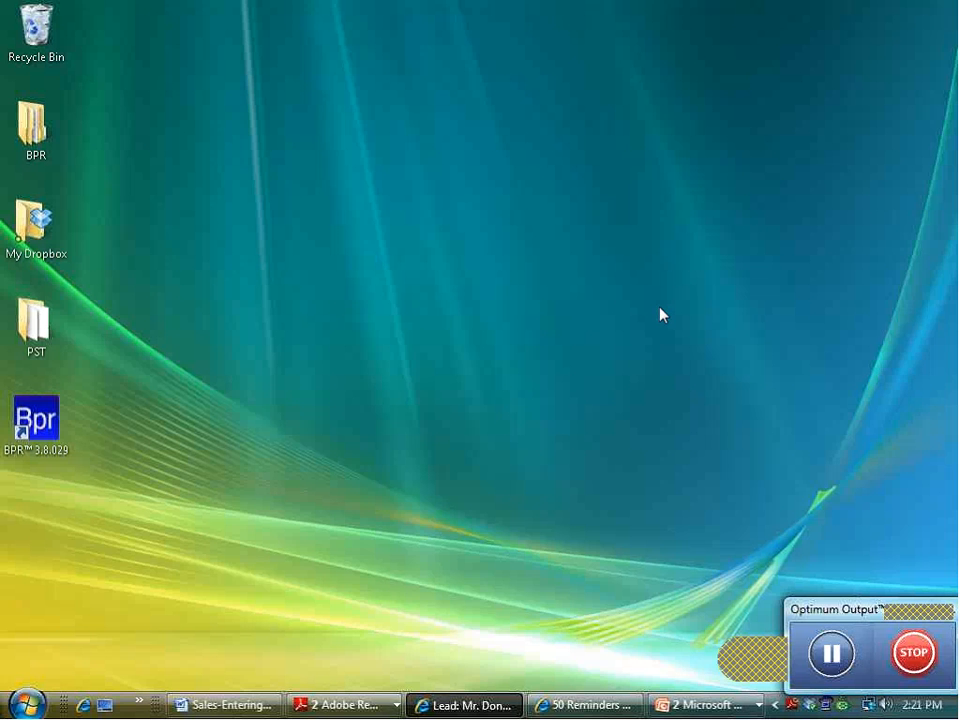
pyautogui.click(911, 664)
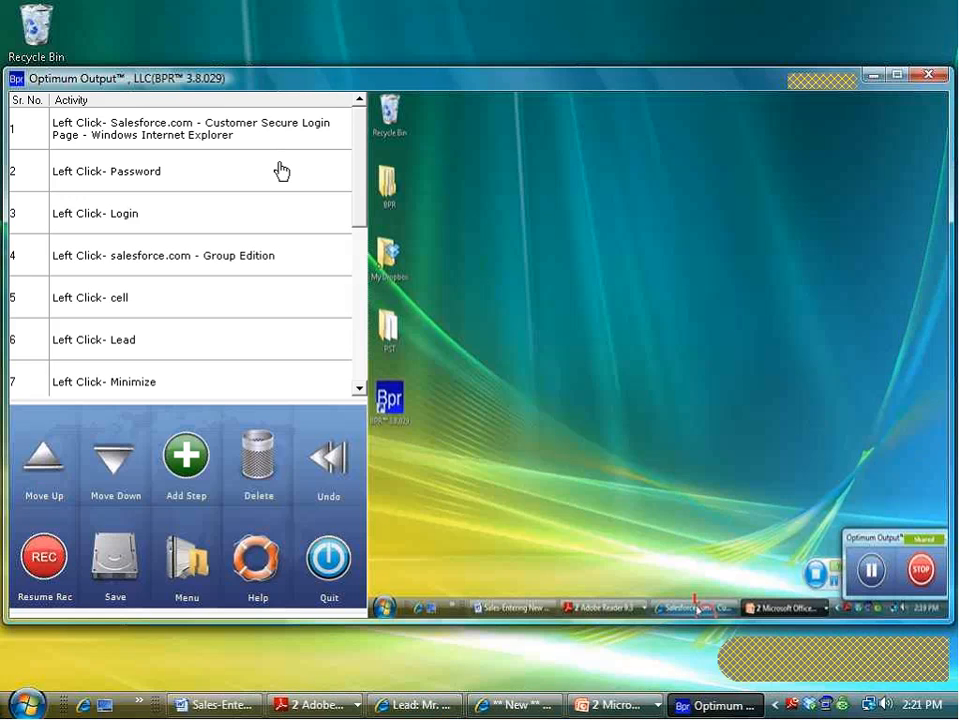
pyautogui.click(242, 130)
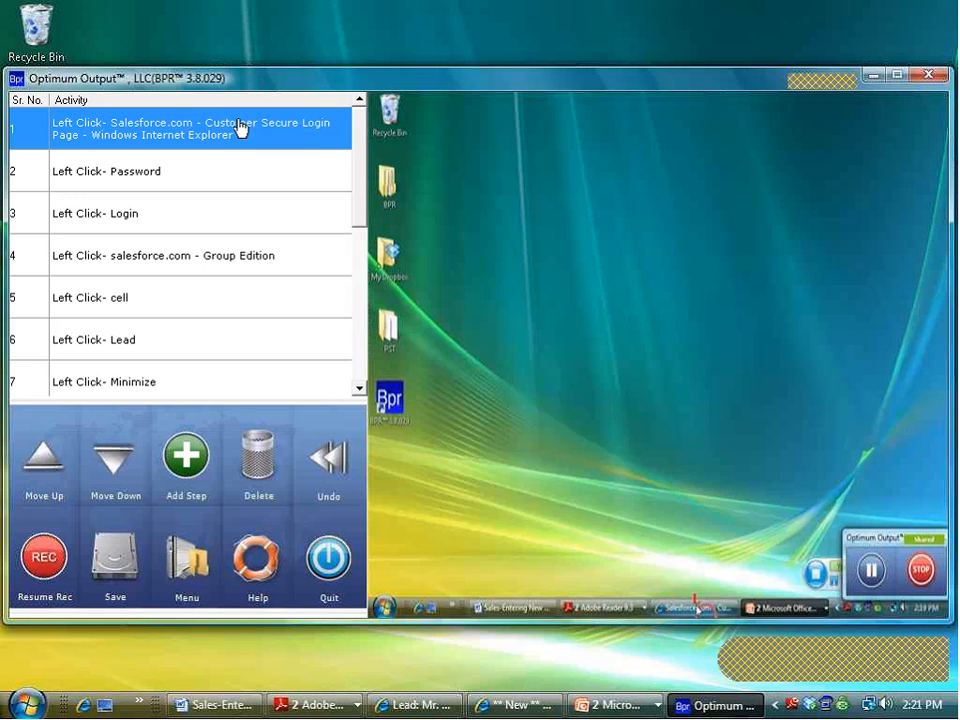
pyautogui.click(220, 178)
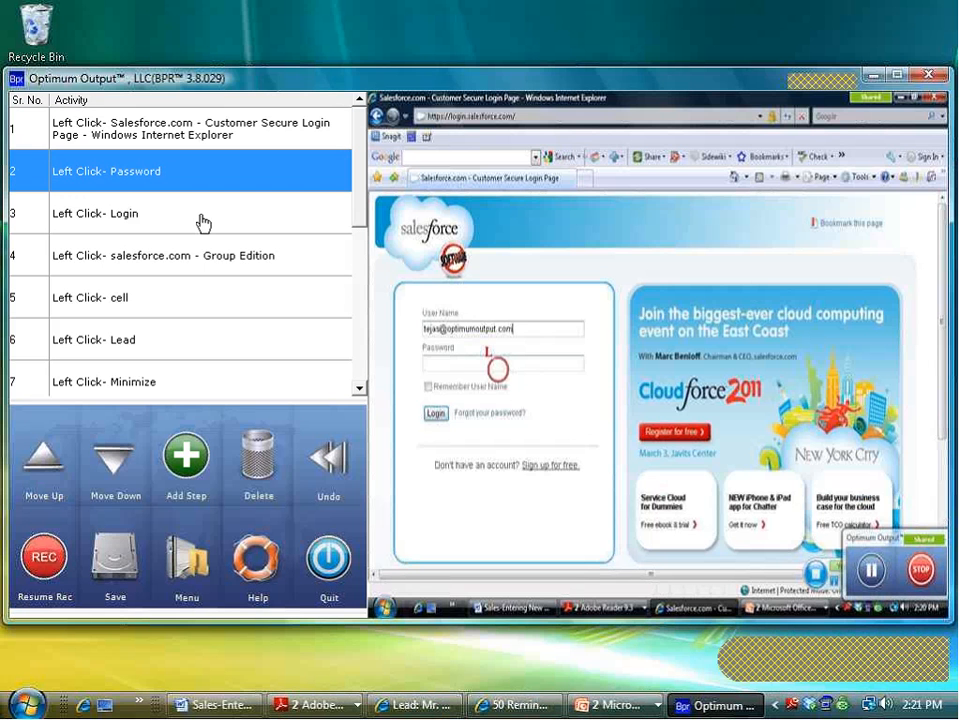
pyautogui.click(201, 221)
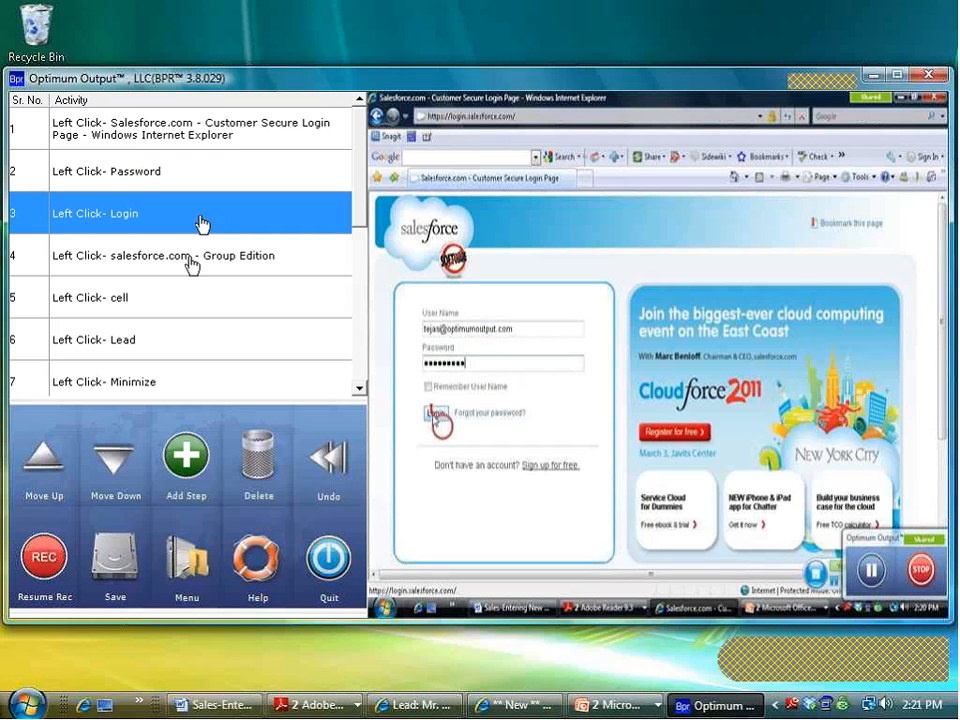
pyautogui.click(220, 262)
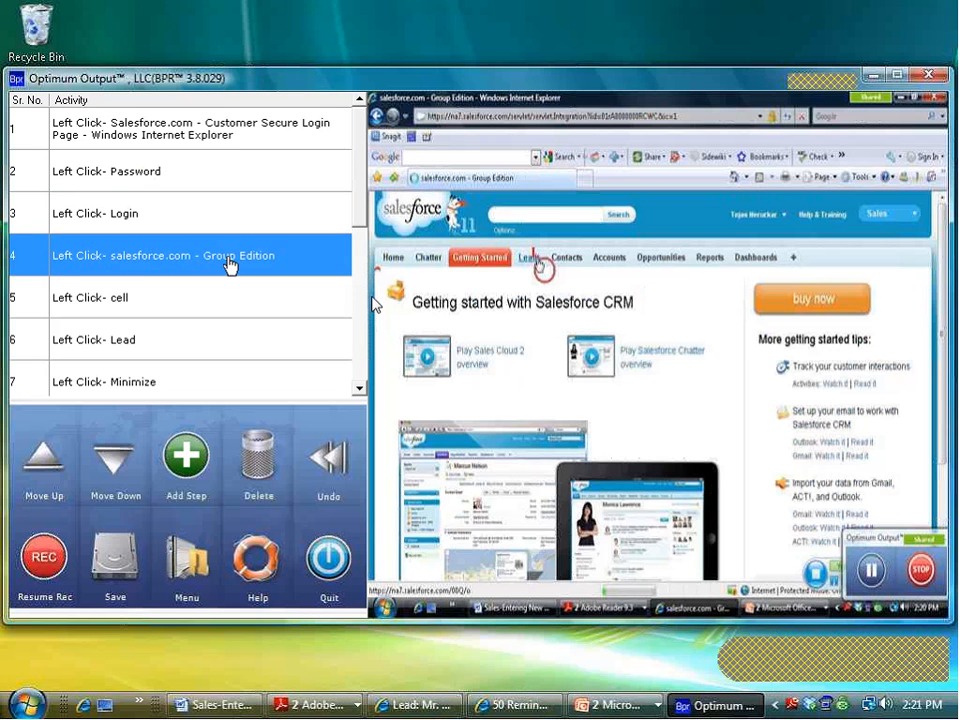
pyautogui.click(229, 303)
pyautogui.click(200, 348)
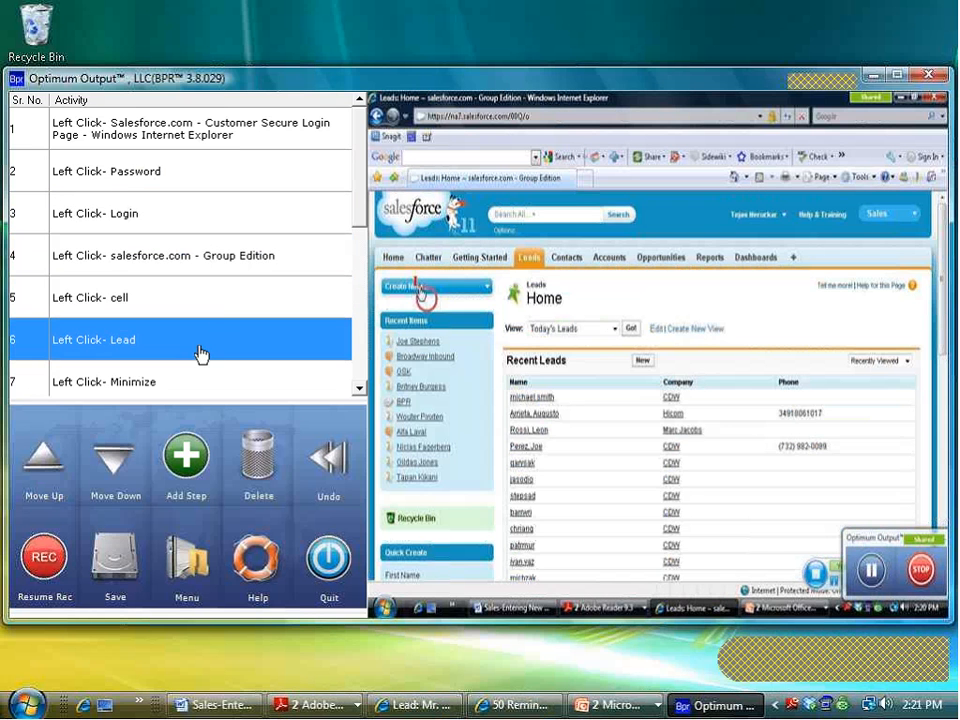
# Step: Preview the Event step, revisit the Password, Login and Group Edition steps, then select step 1
pyautogui.scroll(-1, 222, 329)
pyautogui.click(186, 302)
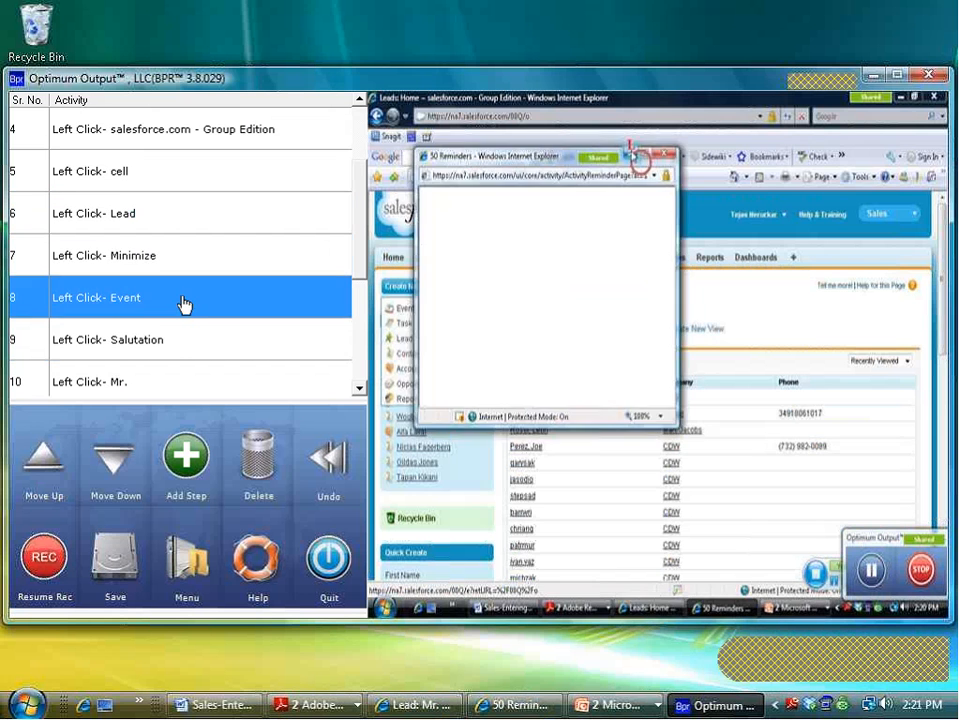
pyautogui.scroll(1, 225, 318)
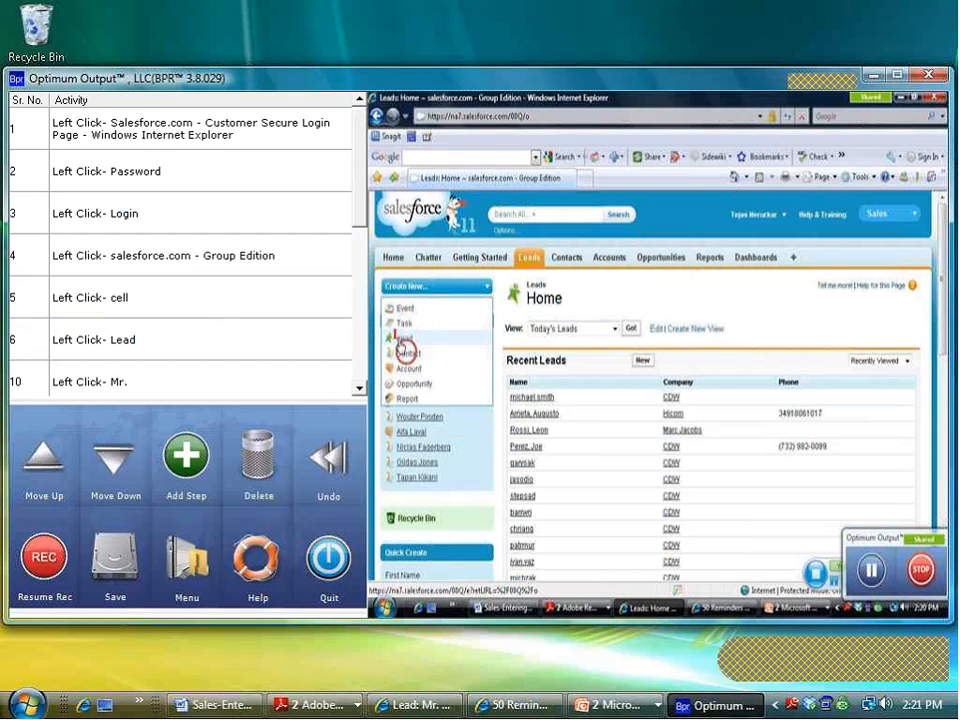
pyautogui.click(158, 190)
pyautogui.click(156, 213)
pyautogui.click(154, 257)
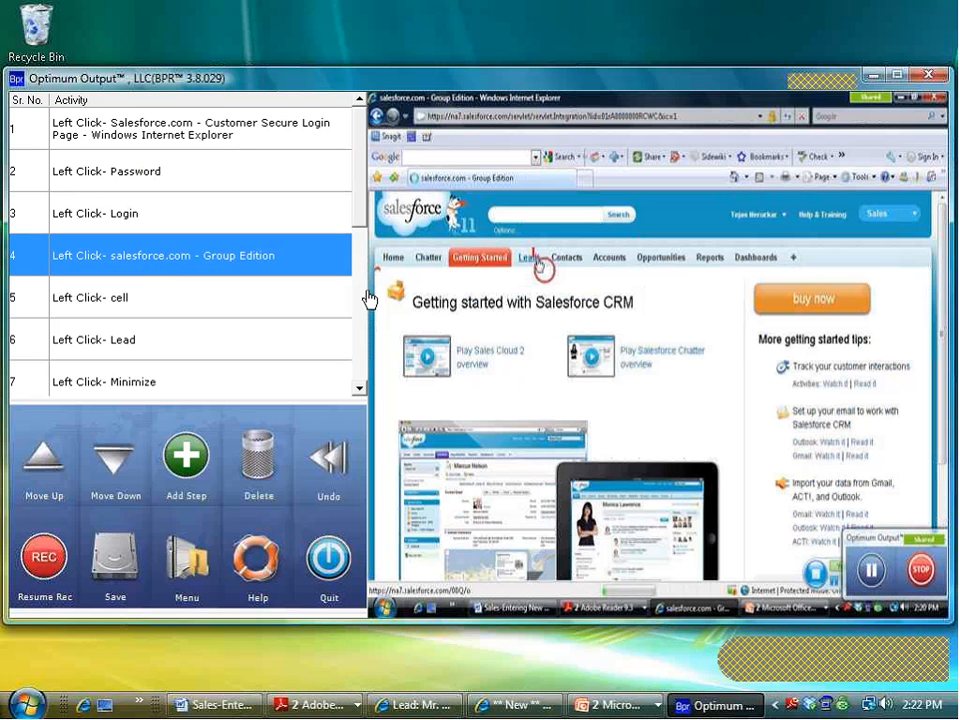
pyautogui.click(245, 147)
# Step: Append '. EDIT ANY ONE OF THESE STEPS' to the first step's description
pyautogui.click(244, 135)
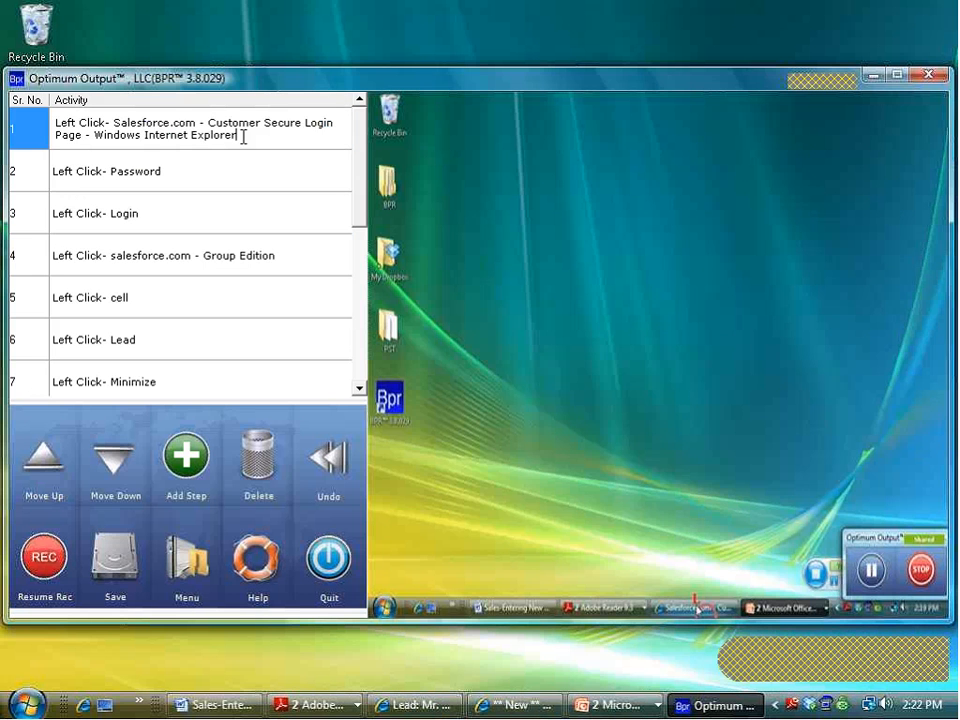
pyautogui.write('. EDIT ANY ONE OF THE')
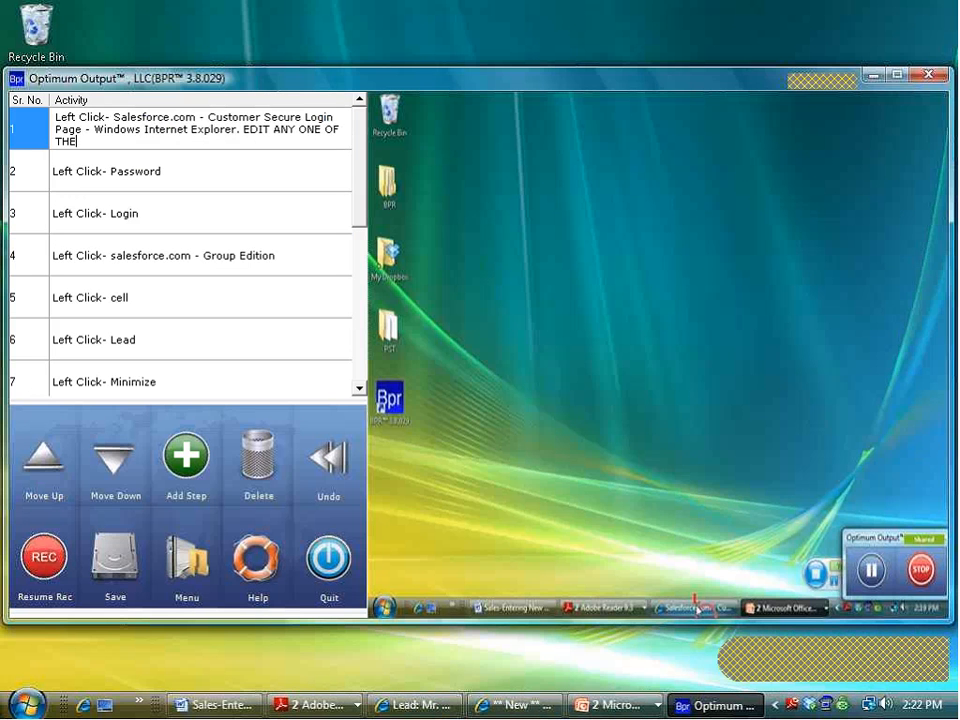
pyautogui.write('SE STEPS')
pyautogui.click(165, 172)
# Step: Review the Group Edition, Leads Home and final Minimize steps, then begin saving the recording
pyautogui.moveTo(165, 125); pyautogui.dragTo(160, 255)
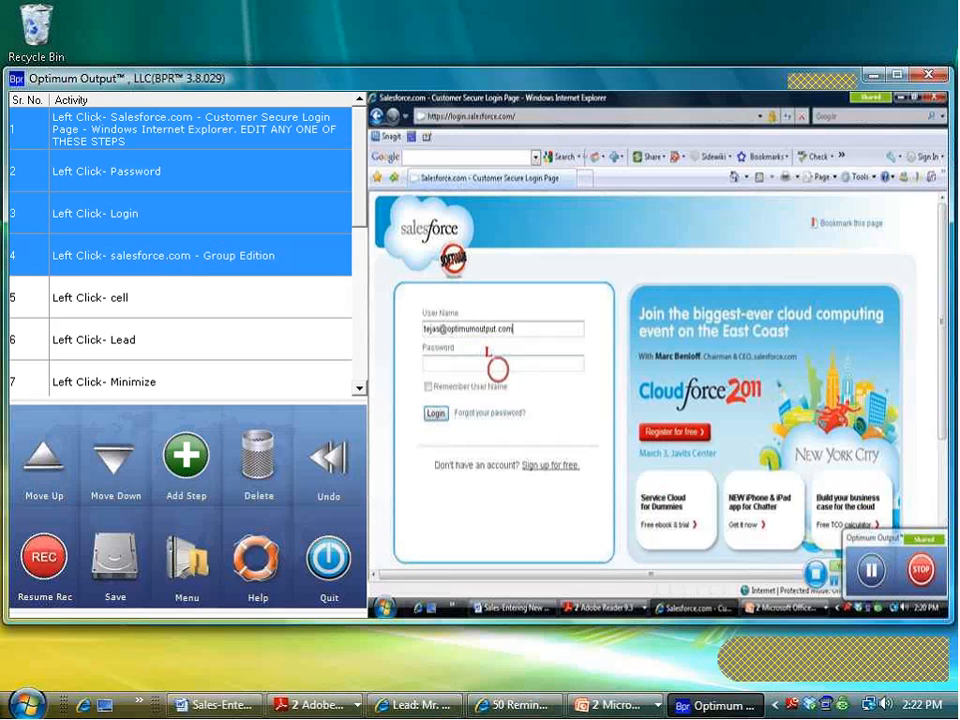
pyautogui.click(189, 262)
pyautogui.click(242, 296)
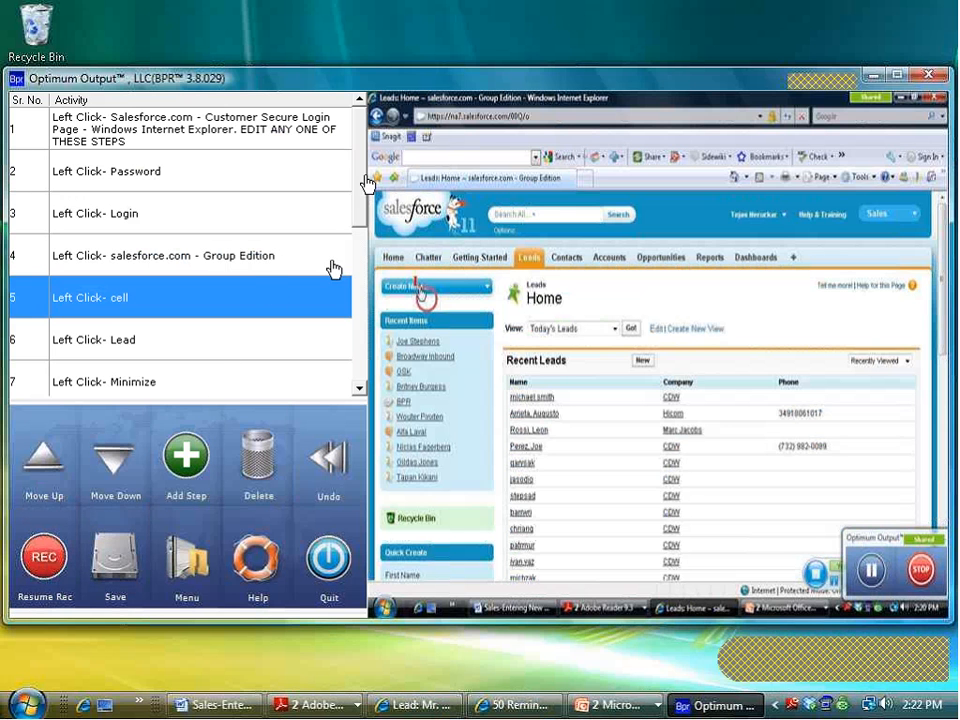
pyautogui.moveTo(360, 223); pyautogui.dragTo(351, 349)
pyautogui.click(150, 356)
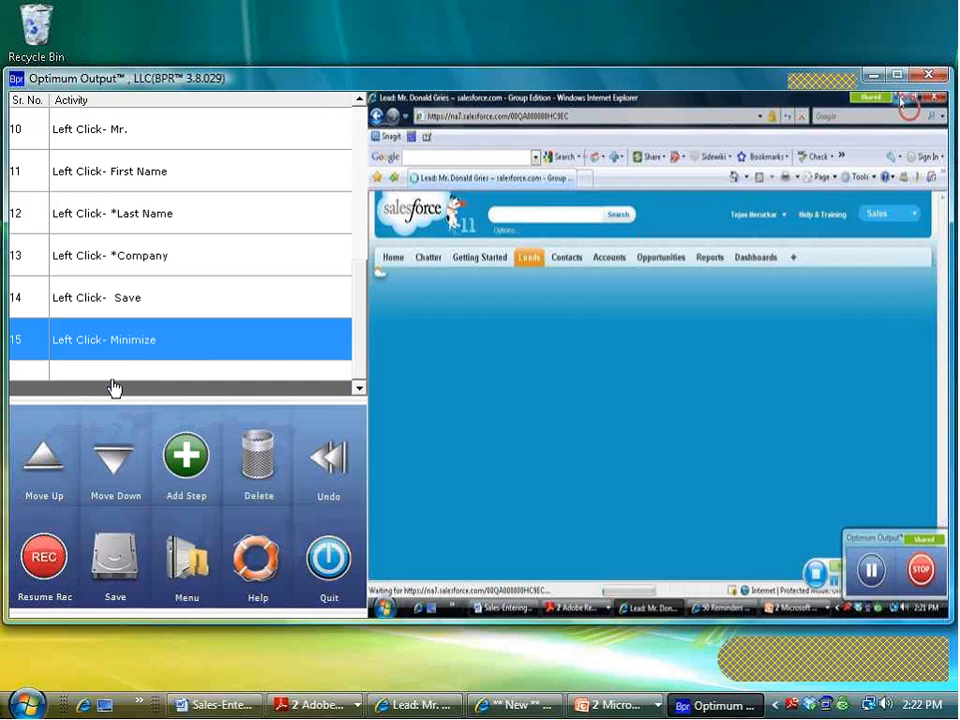
pyautogui.click(115, 560)
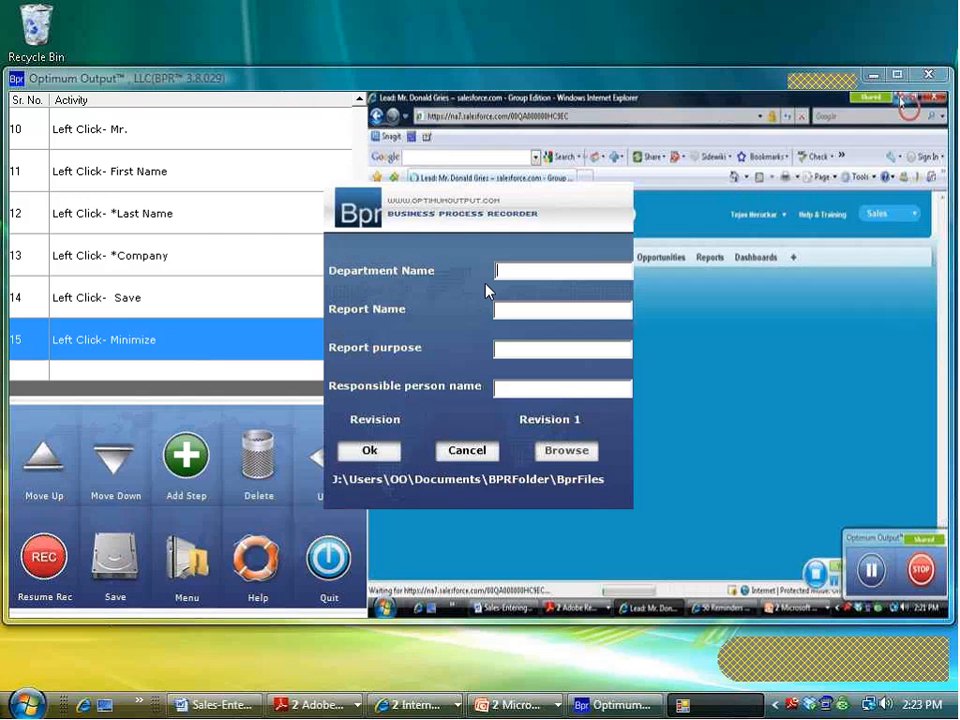
# Step: Enter department Sales, report name Lead Entry and purpose 'How to enter a lead in CRM'
pyautogui.write('Sales')
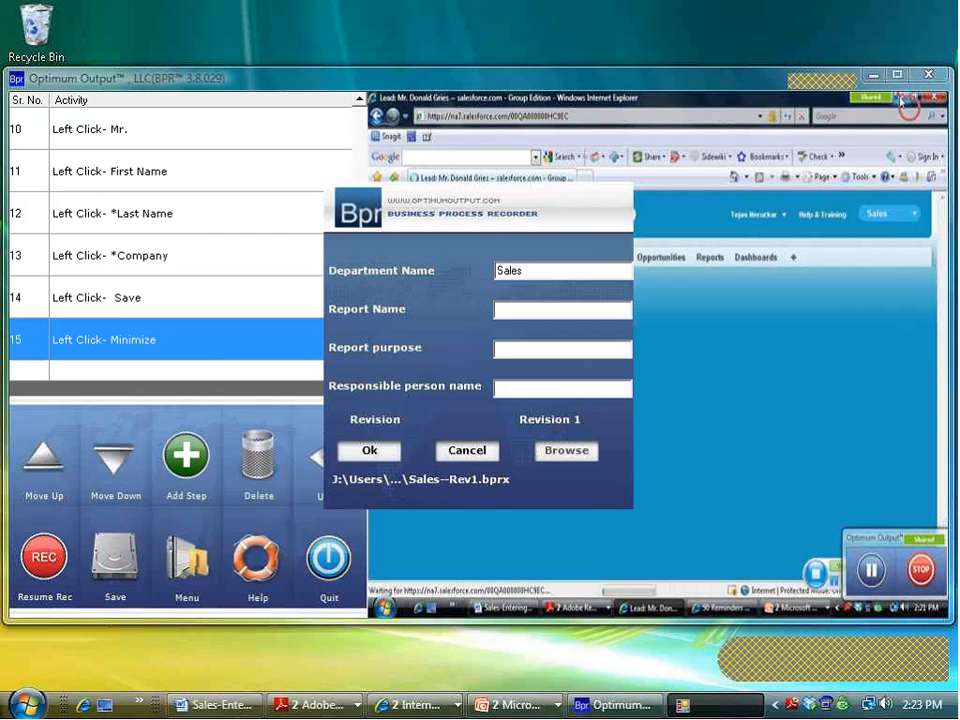
pyautogui.click(543, 310)
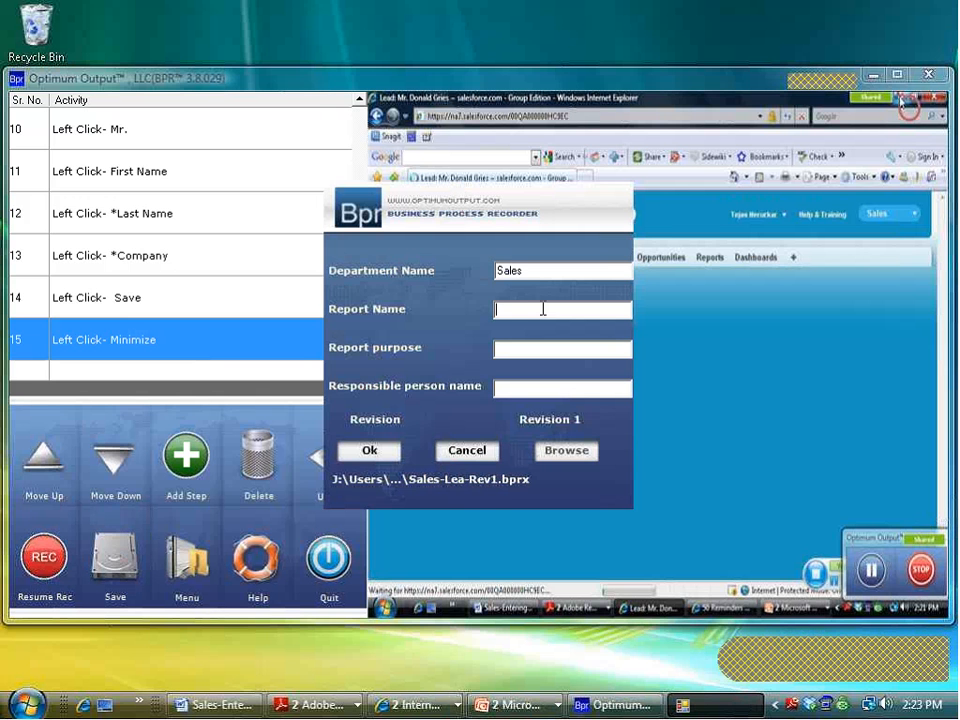
pyautogui.write('Lead Entry')
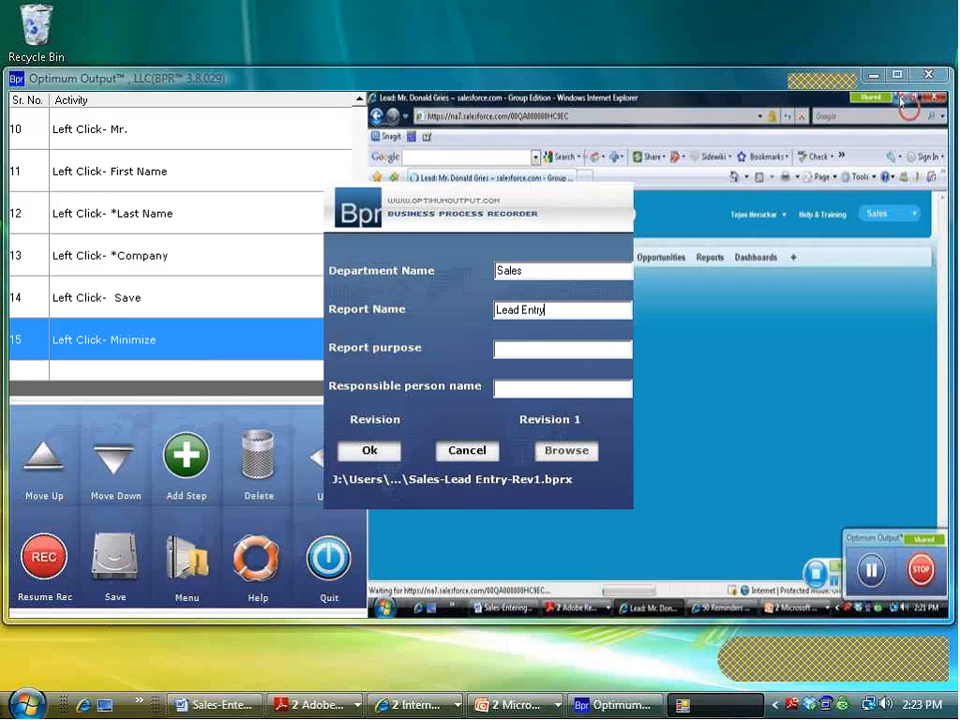
pyautogui.click(514, 350)
pyautogui.write('How to enter a lead in CRM')
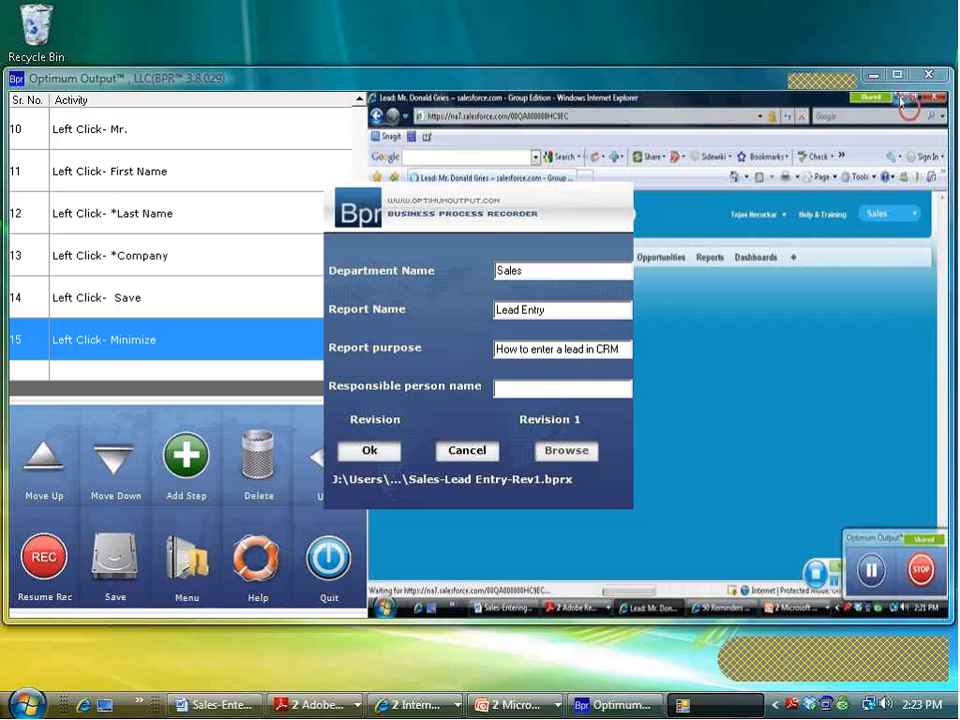
# Step: Add the responsible person's name, save the report, dismiss the GDI+ error and relaunch BPR
pyautogui.click(533, 389)
pyautogui.write('Tejas')
pyautogui.click(366, 451)
pyautogui.click(530, 412)
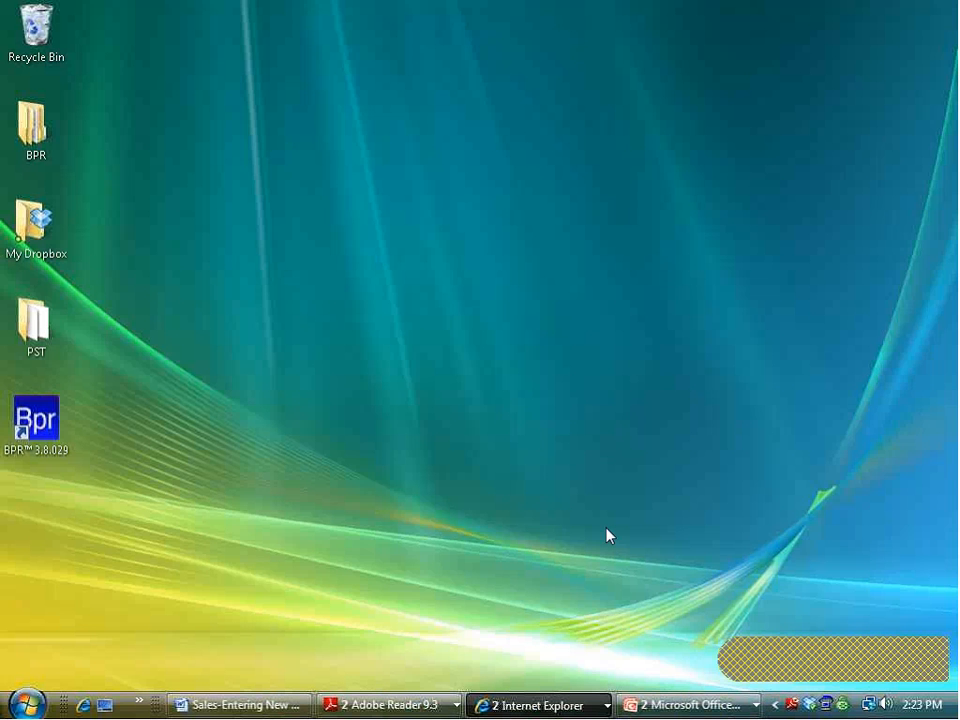
pyautogui.doubleClick(16, 437)
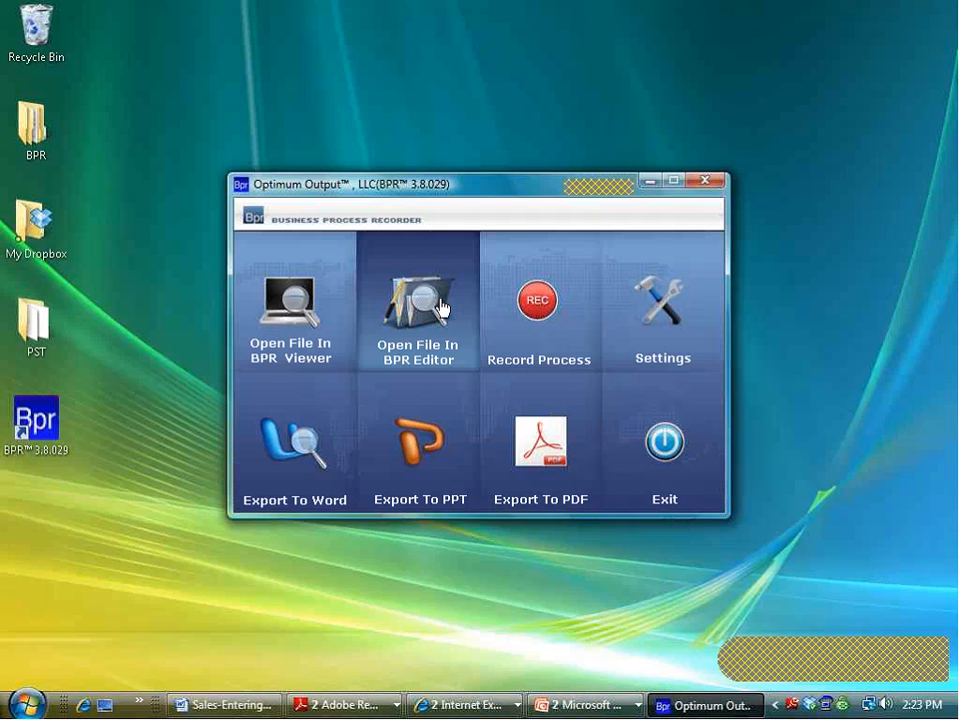
# Step: Browse the saved recordings in the BPR Editor's Open dialog, then cancel back to the menu
pyautogui.click(441, 308)
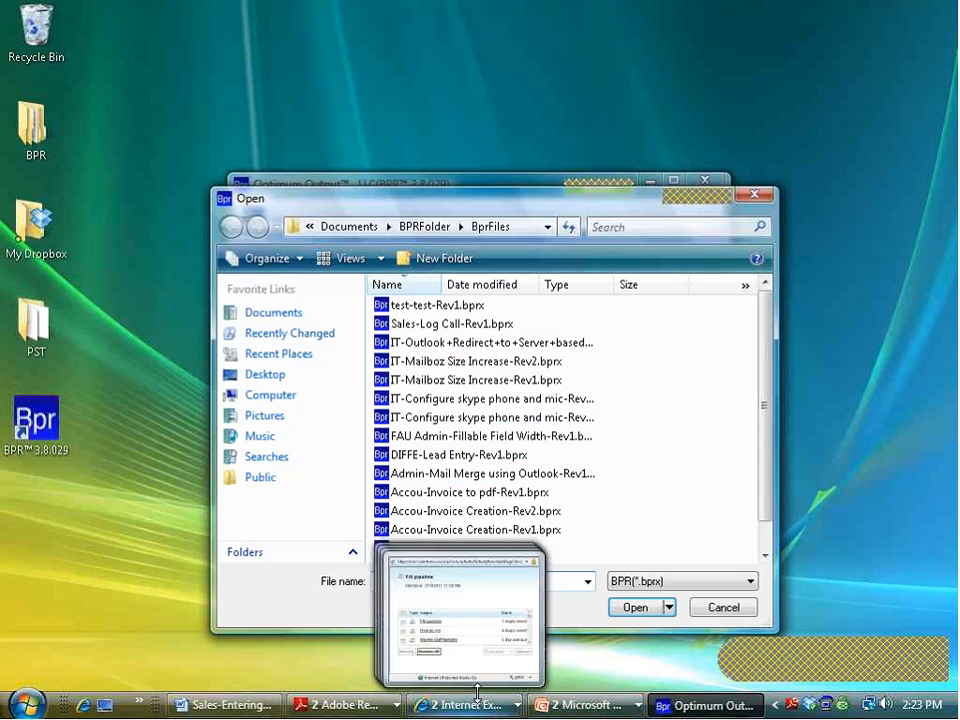
pyautogui.moveTo(763, 340); pyautogui.dragTo(763, 365)
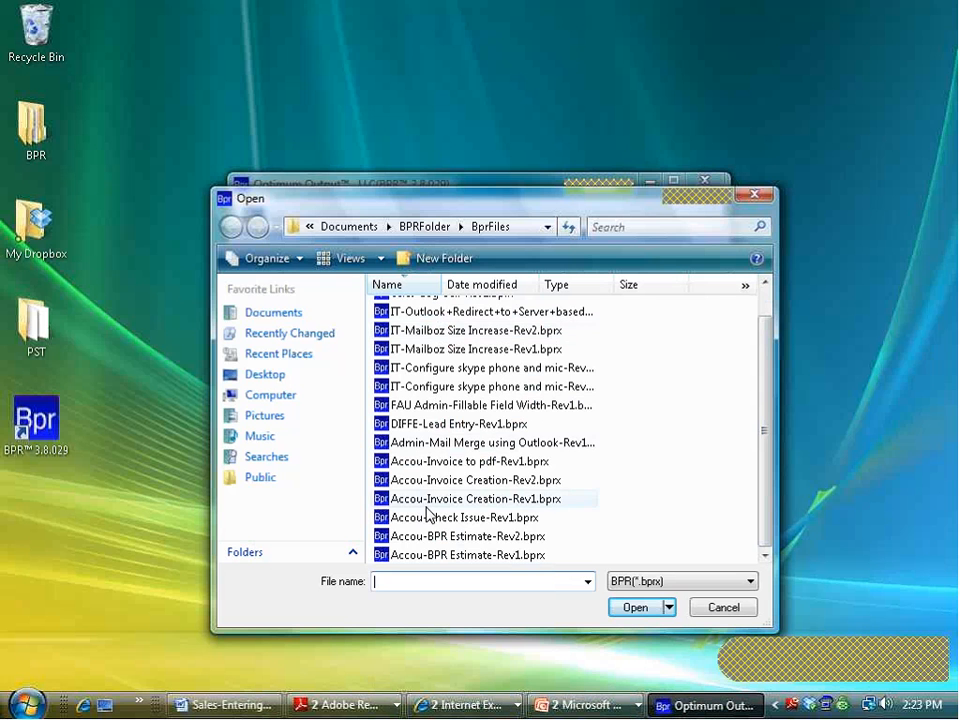
pyautogui.click(724, 608)
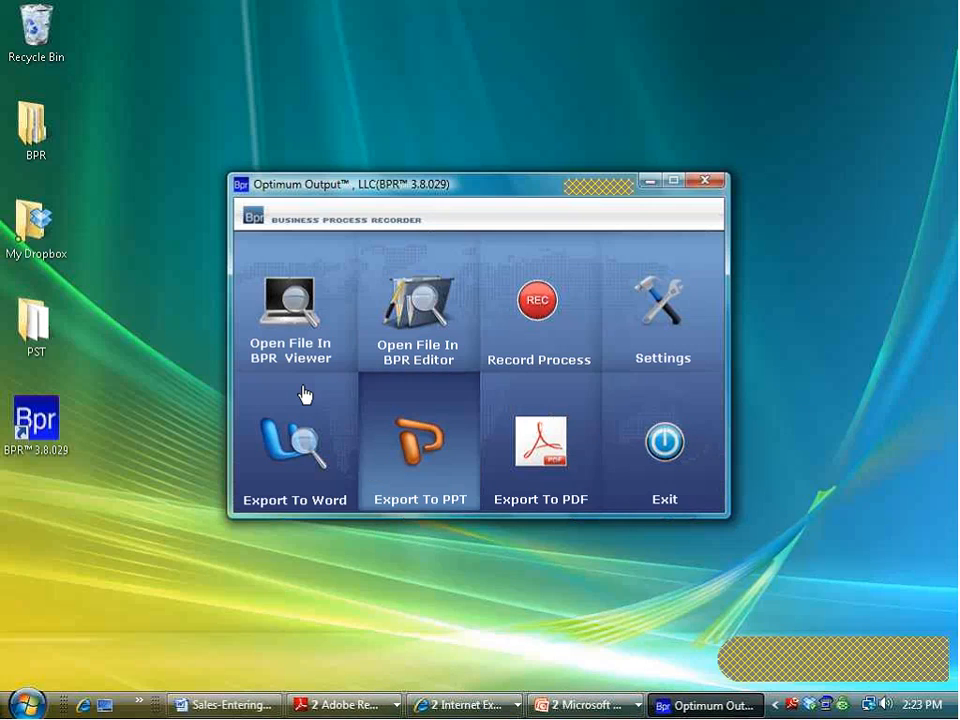
# Step: Open Sales-Log Call-Rev1.bprx in the BPR Viewer for playback
pyautogui.click(293, 304)
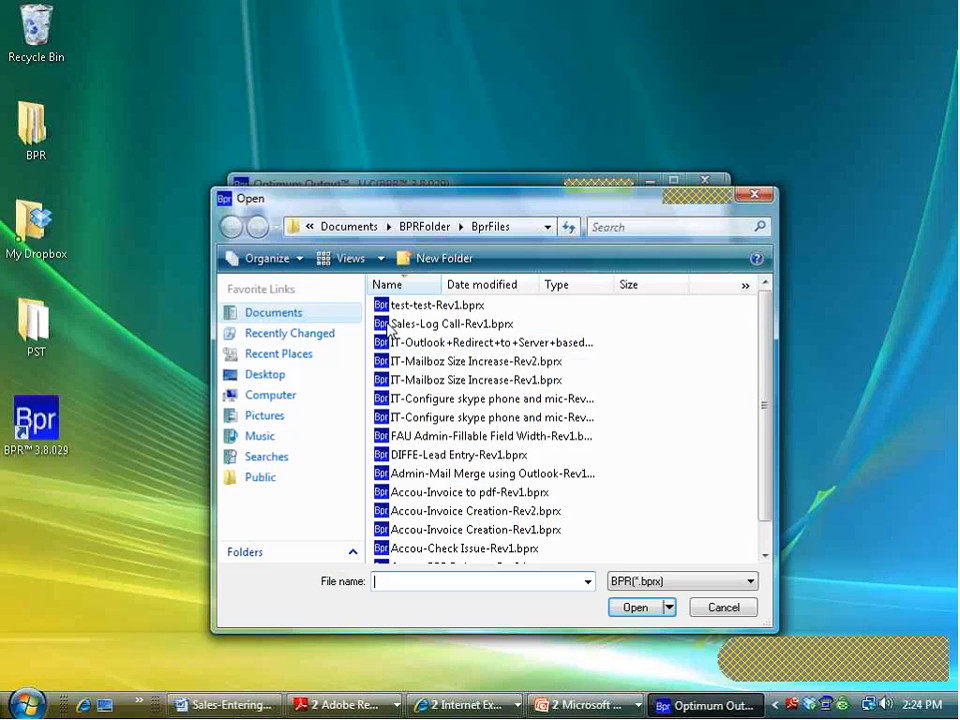
pyautogui.click(433, 326)
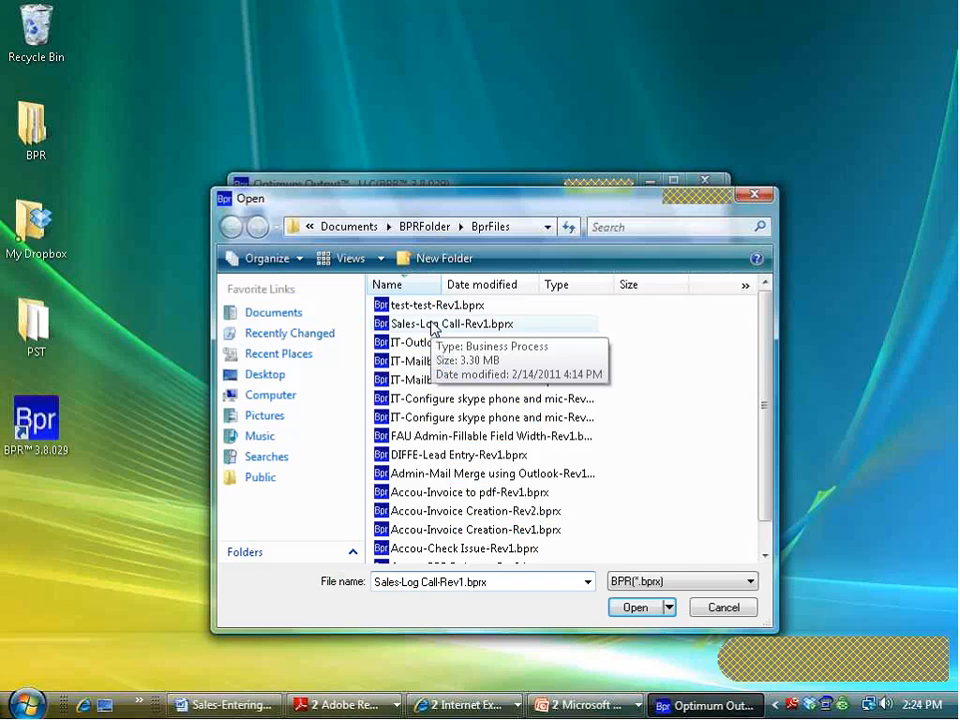
pyautogui.click(633, 608)
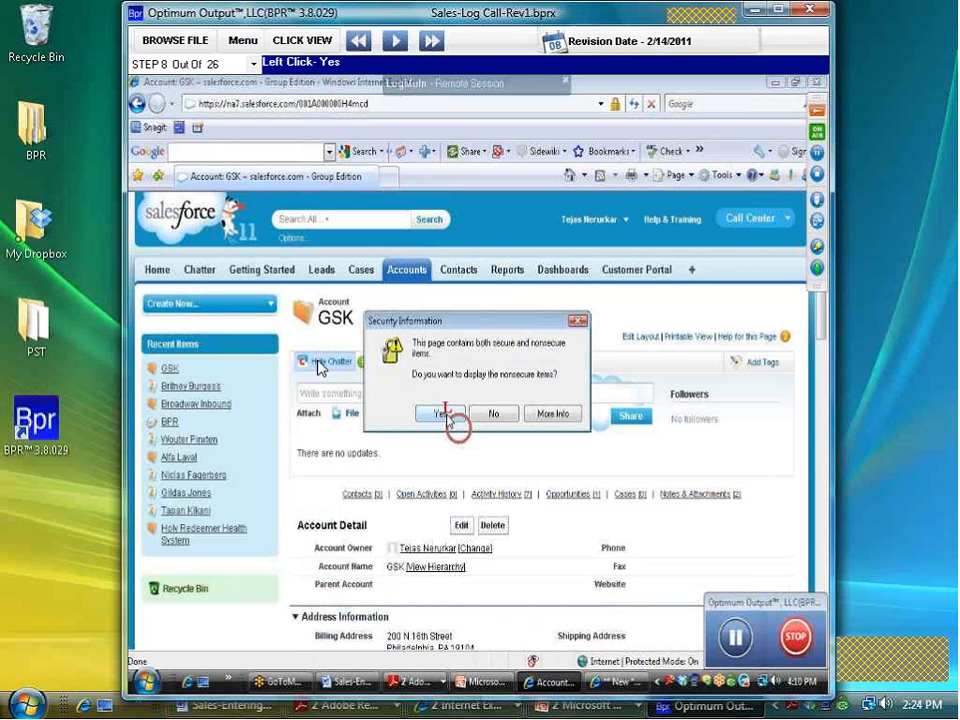
# Step: Bring up the browser window with the saved lead and switch the player to compact view
pyautogui.click(460, 705)
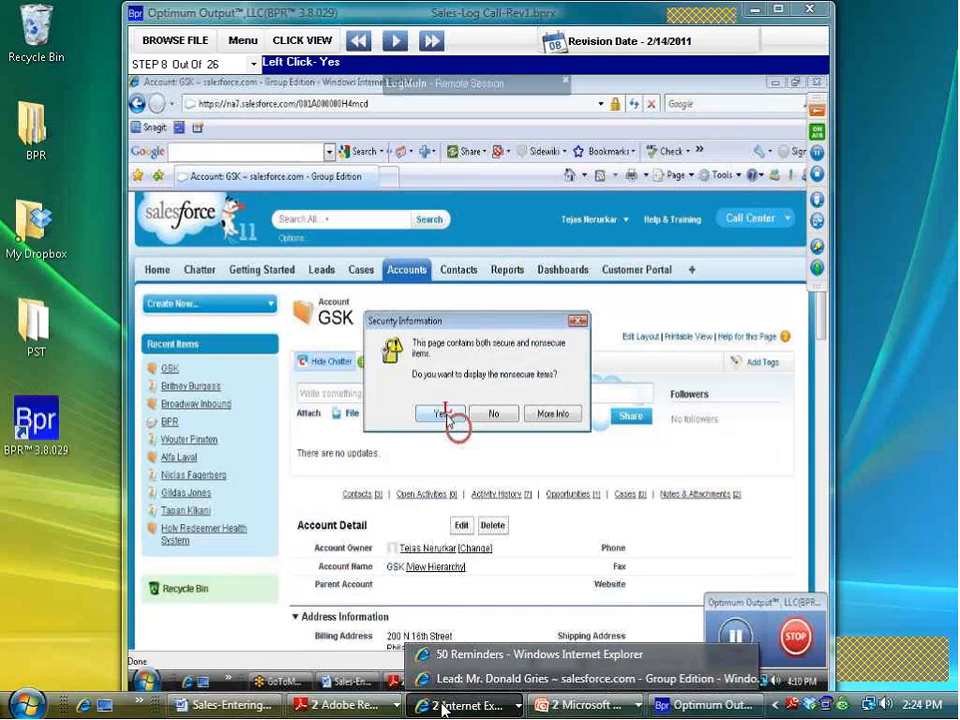
pyautogui.click(458, 684)
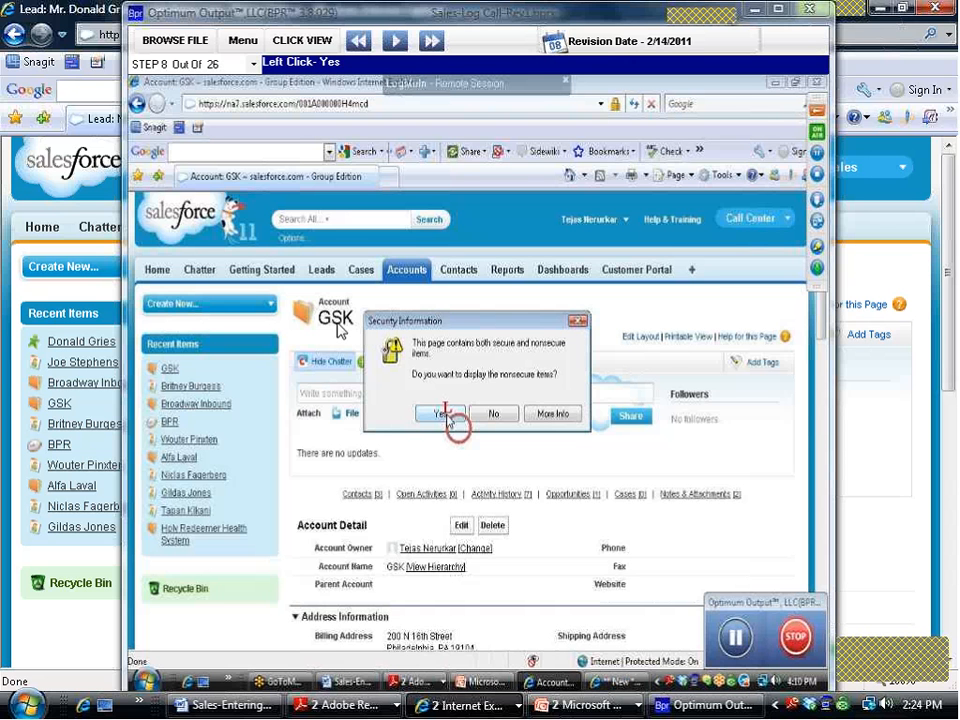
pyautogui.click(304, 42)
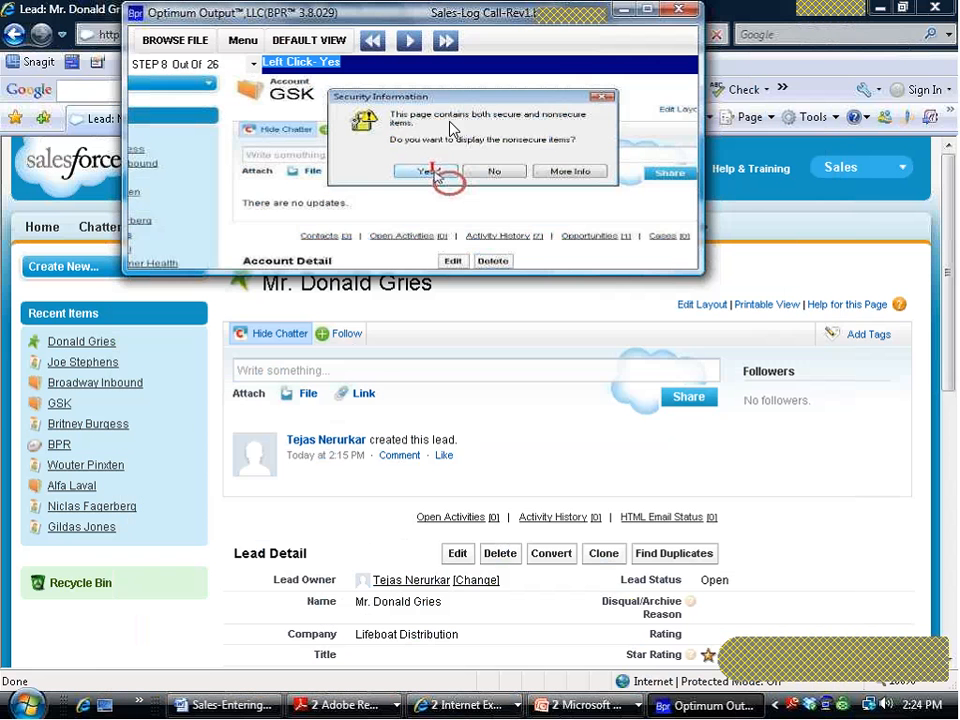
# Step: Advance the playback seven steps, then hide the browser and return to the BPR main menu
pyautogui.click(447, 181)
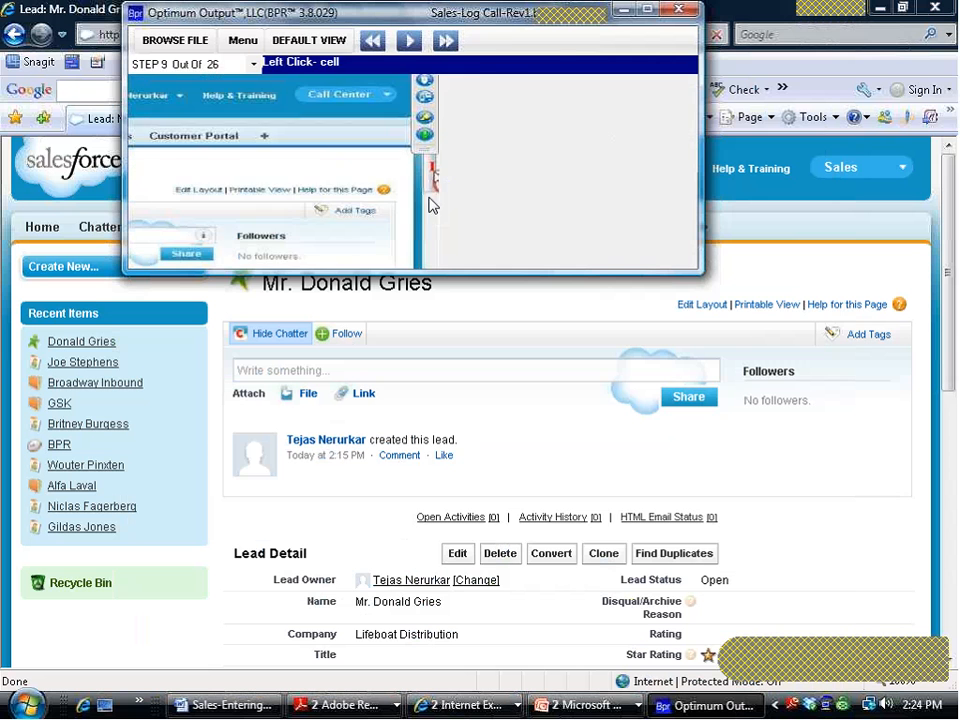
pyautogui.click(429, 201)
pyautogui.click(428, 201)
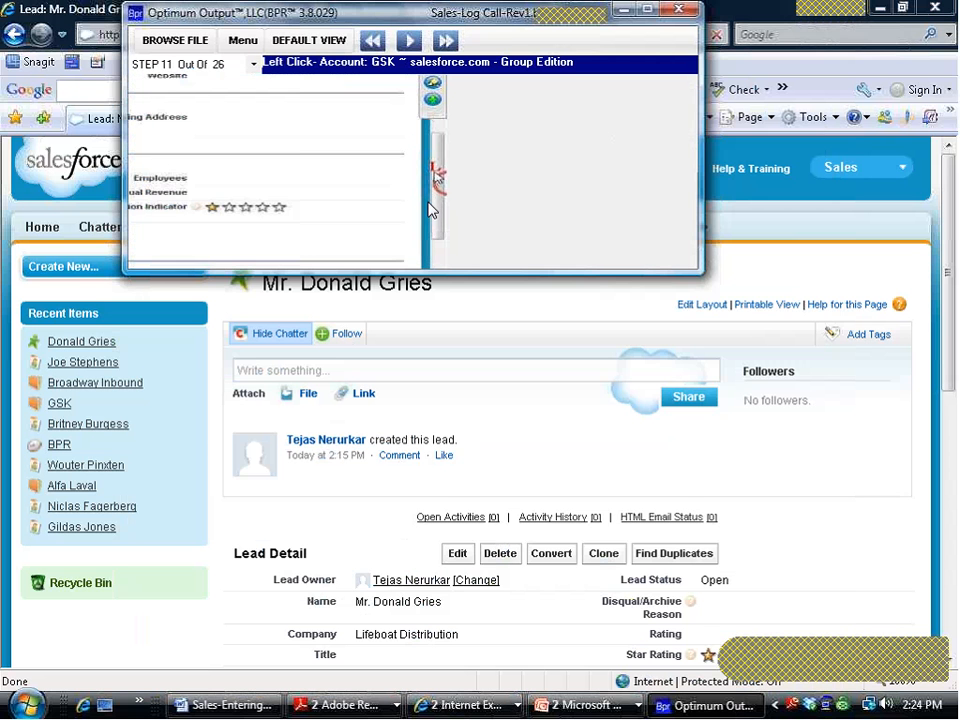
pyautogui.click(430, 205)
pyautogui.click(420, 206)
pyautogui.click(407, 185)
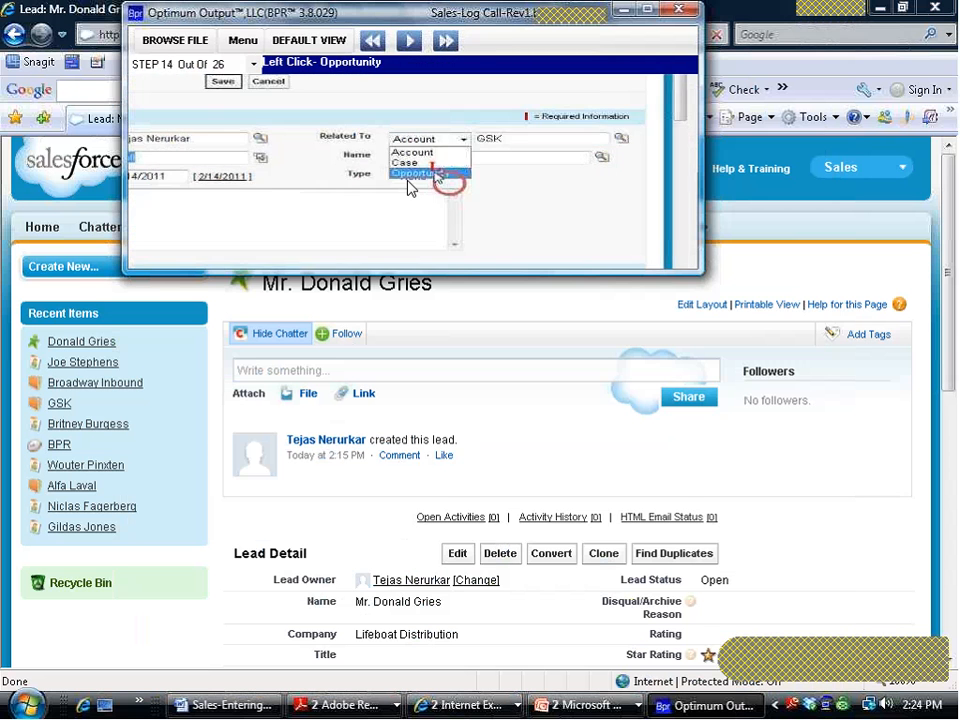
pyautogui.click(411, 186)
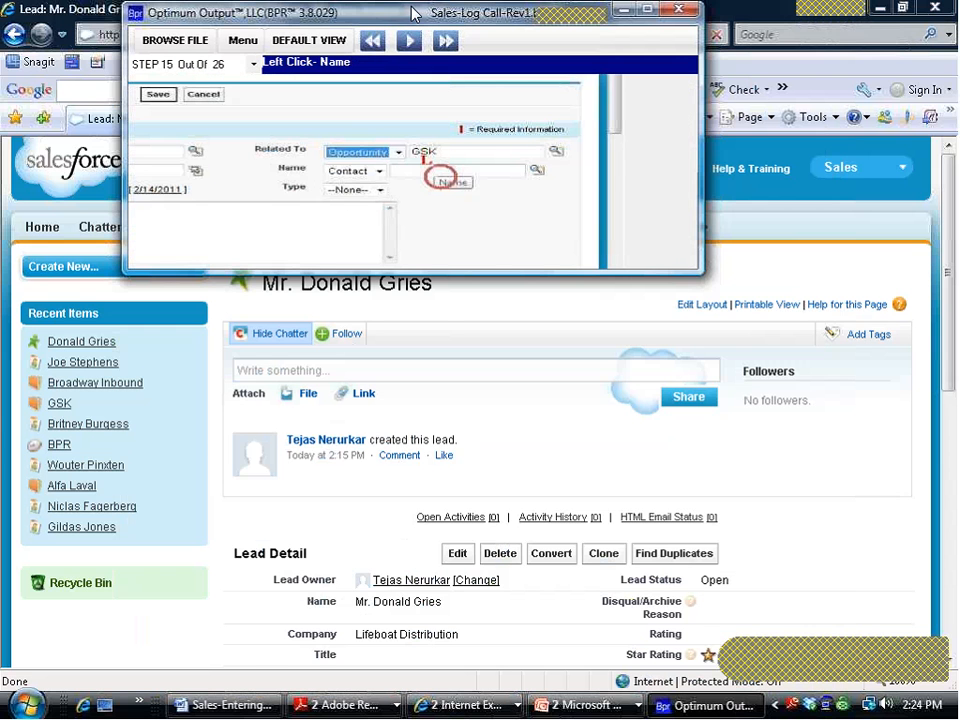
pyautogui.click(881, 8)
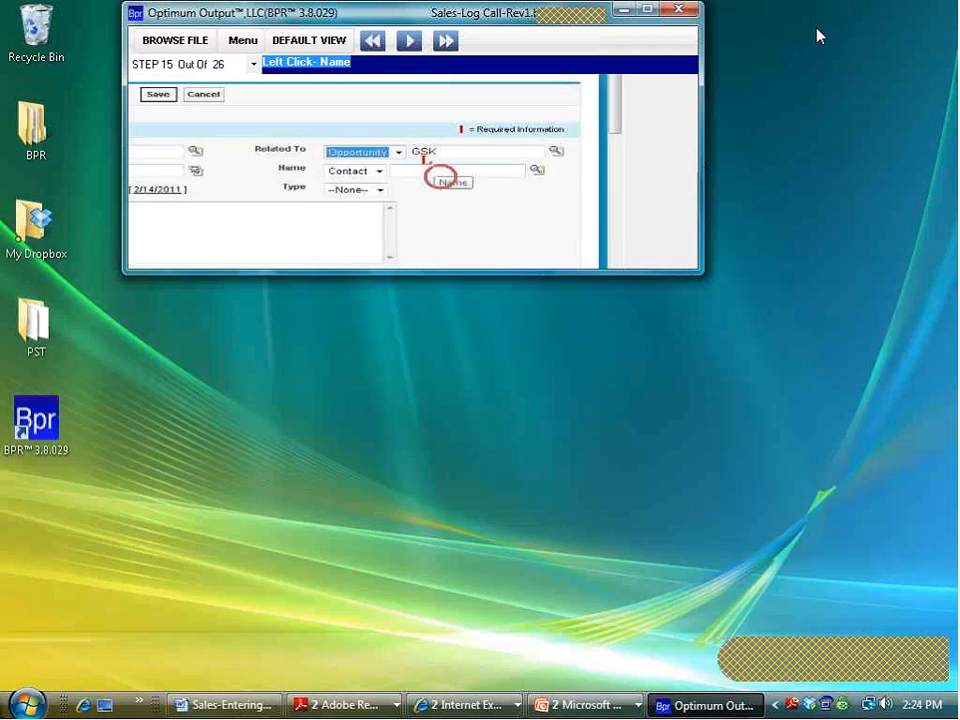
pyautogui.click(243, 42)
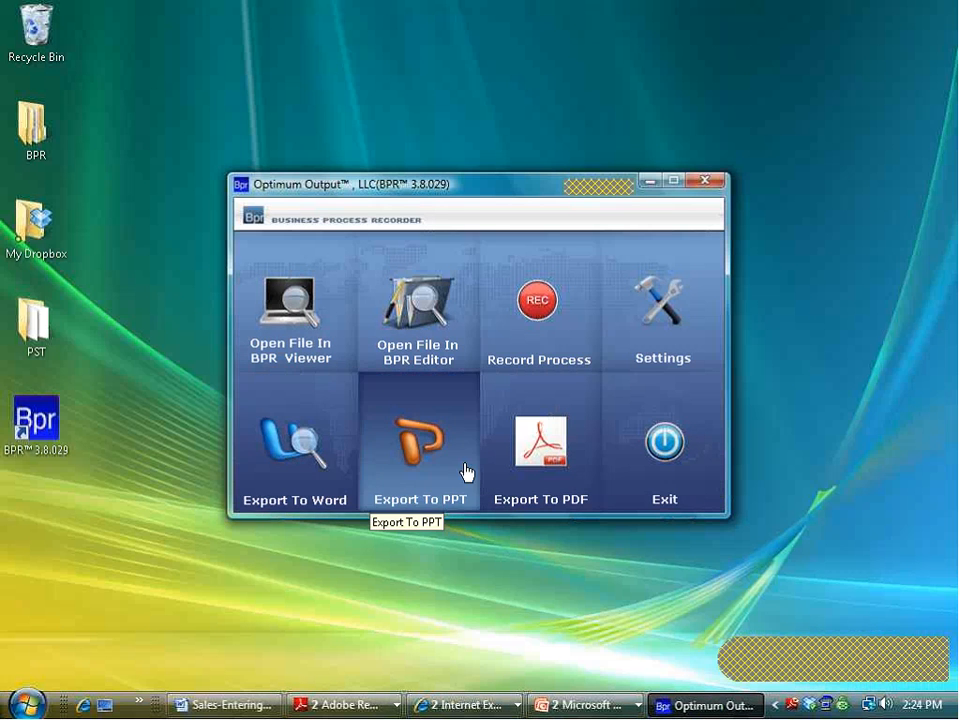
pyautogui.click(316, 465)
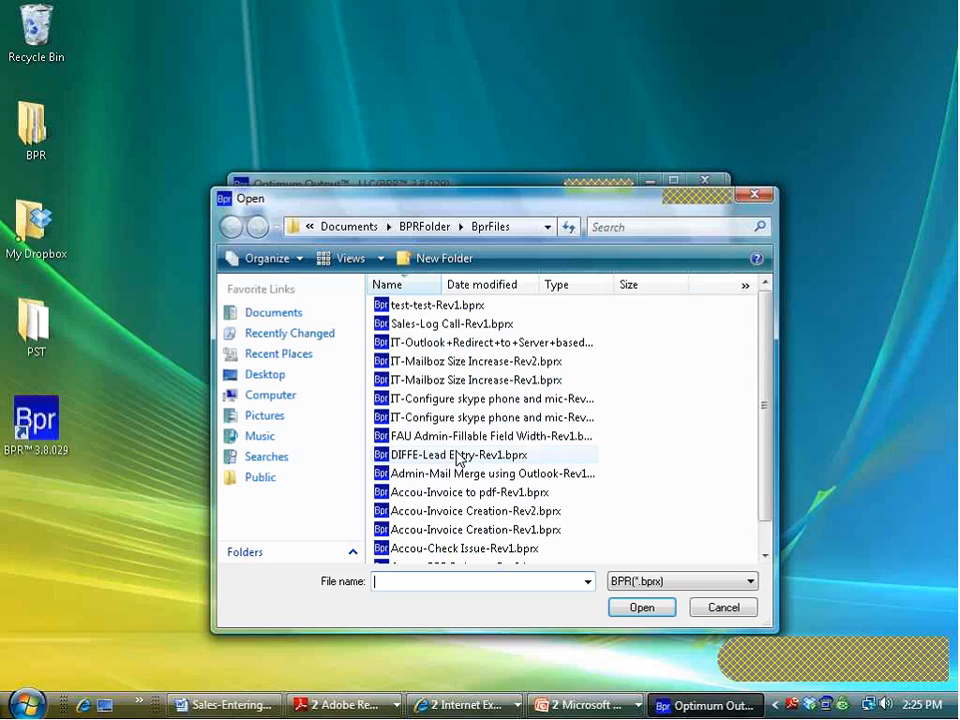
pyautogui.moveTo(770, 310); pyautogui.dragTo(643, 390)
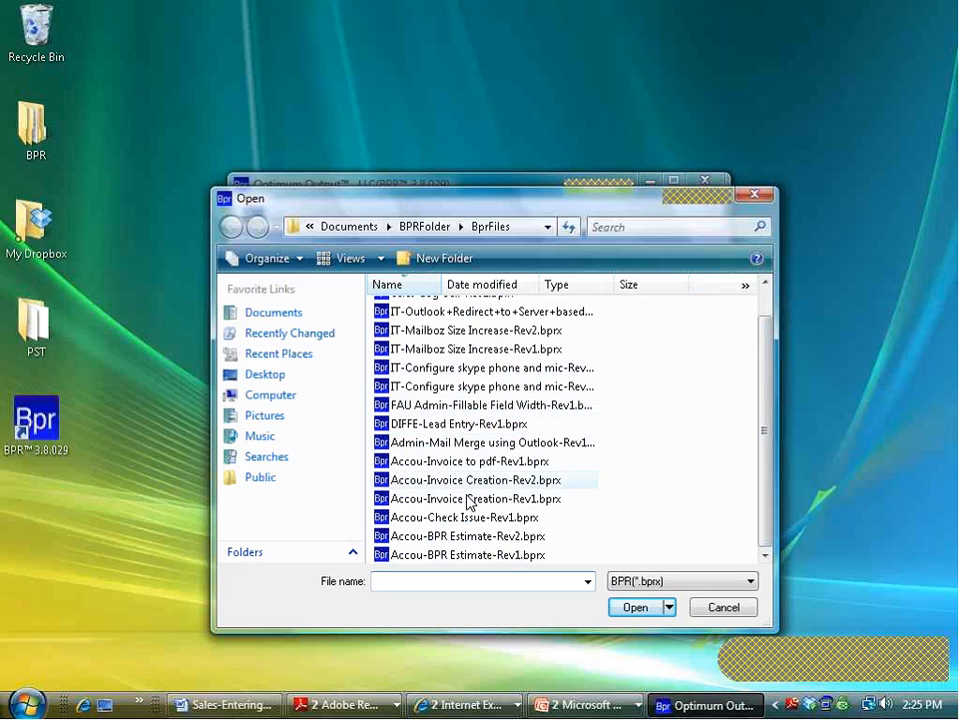
pyautogui.click(487, 520)
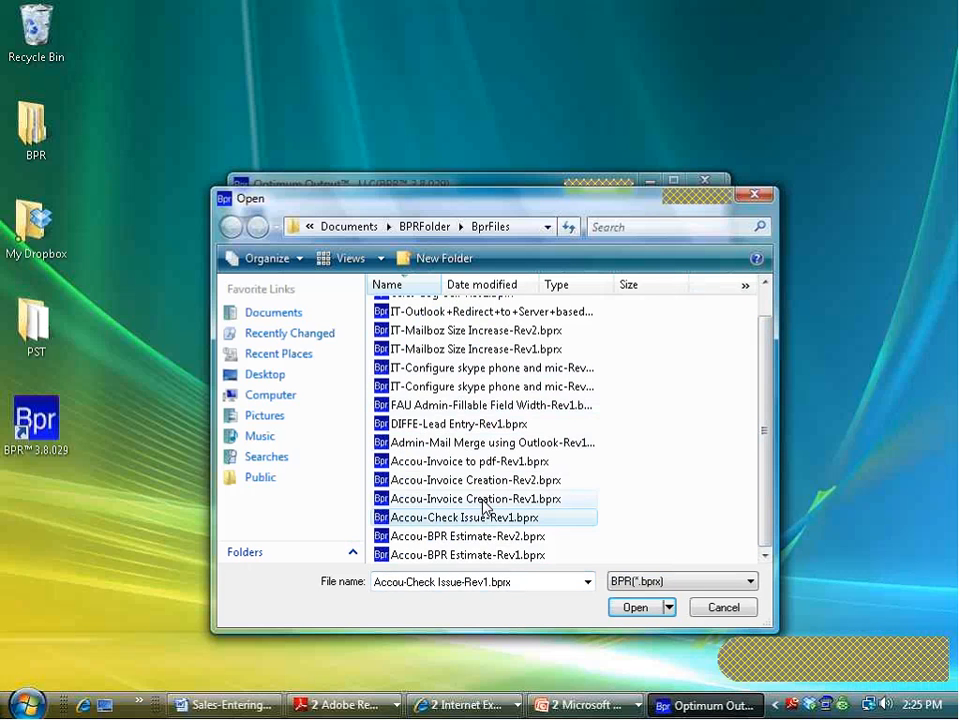
pyautogui.click(518, 498)
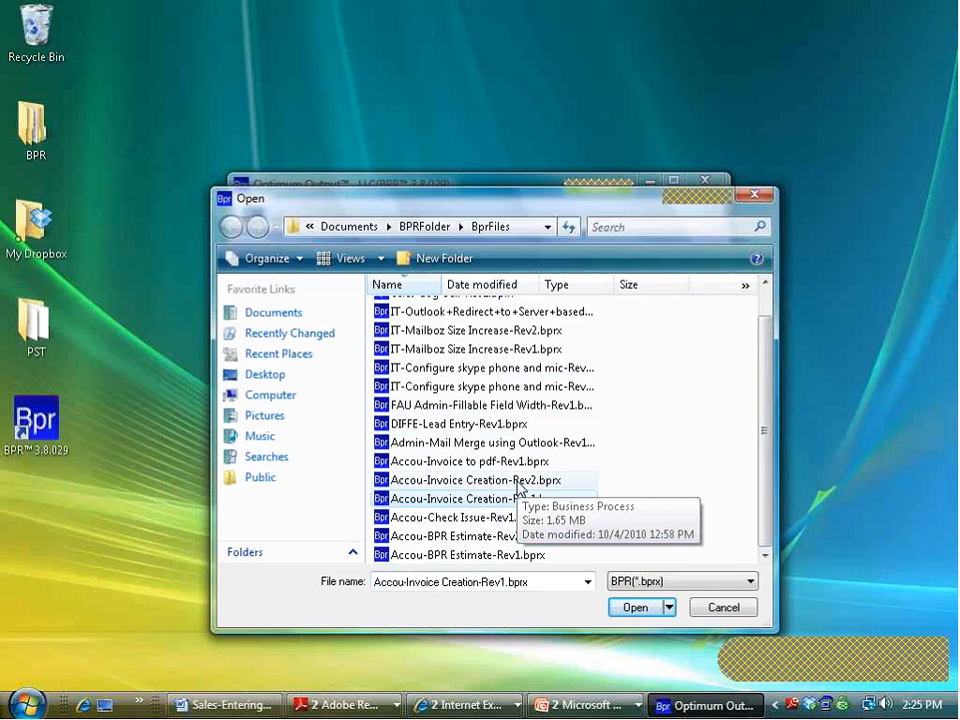
pyautogui.click(720, 608)
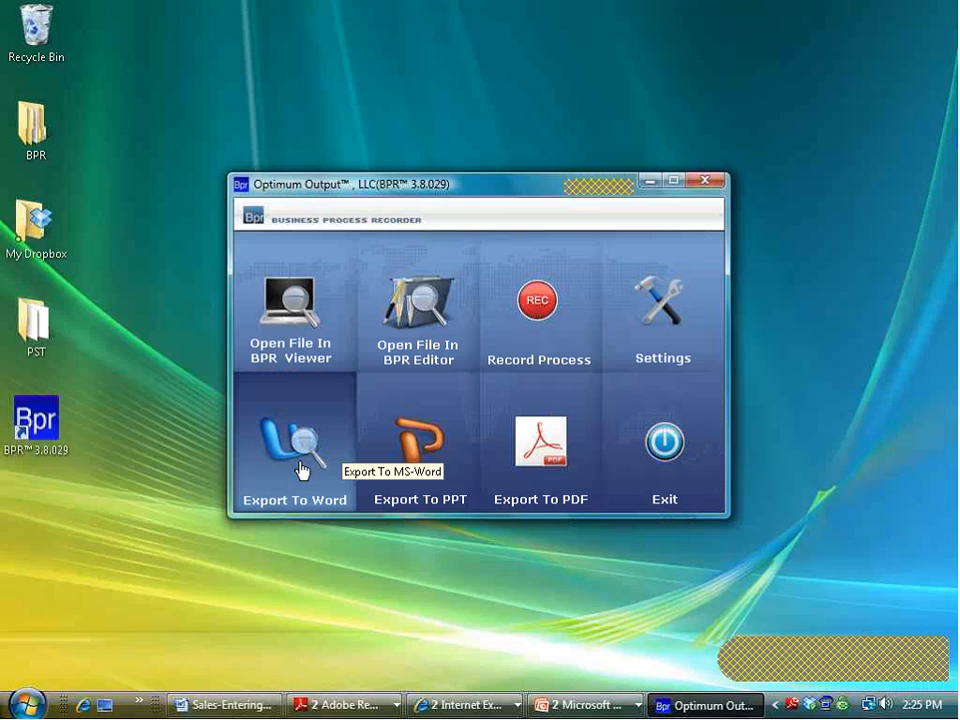
# Step: Restore the Sales-Entering New Leads-Rev1 Word report, select its purpose text and scroll through the screenshots
pyautogui.click(254, 712)
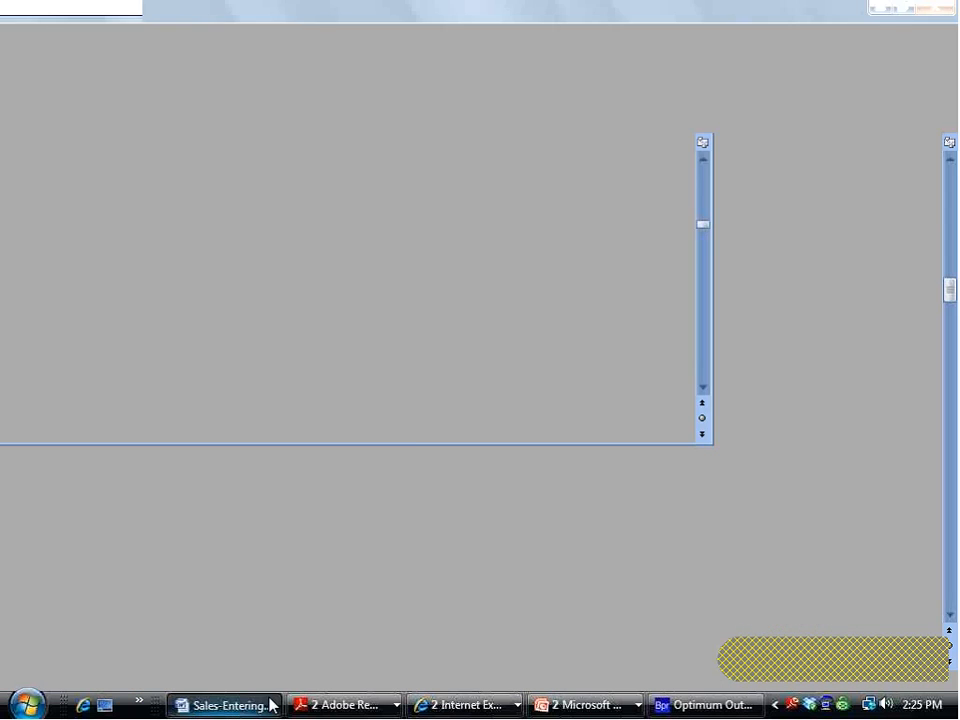
pyautogui.moveTo(949, 296); pyautogui.dragTo(949, 135)
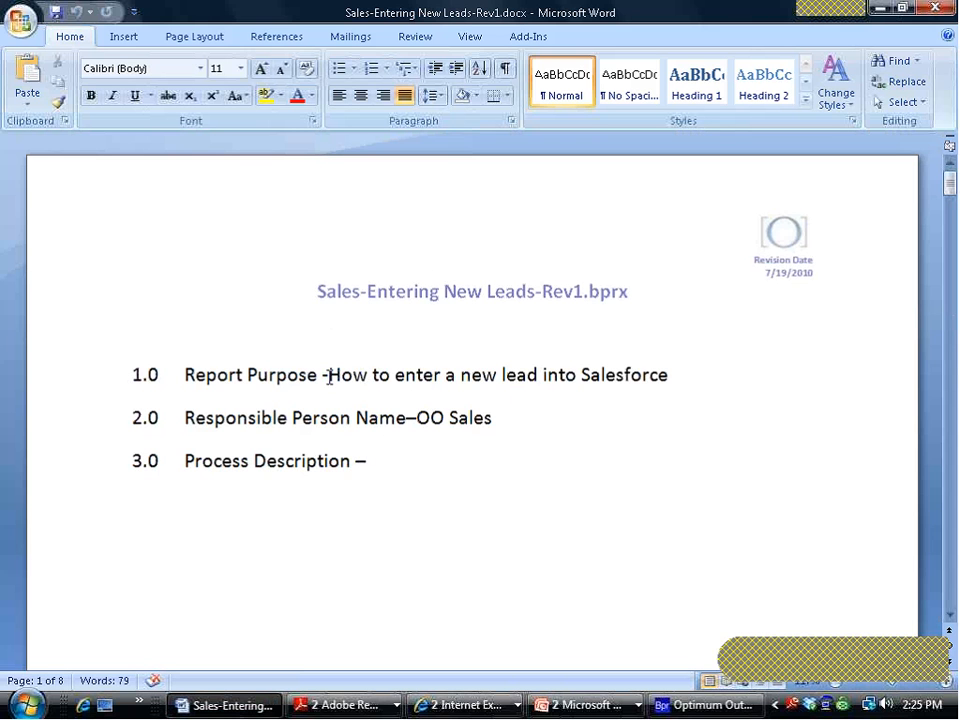
pyautogui.moveTo(328, 376); pyautogui.dragTo(611, 378)
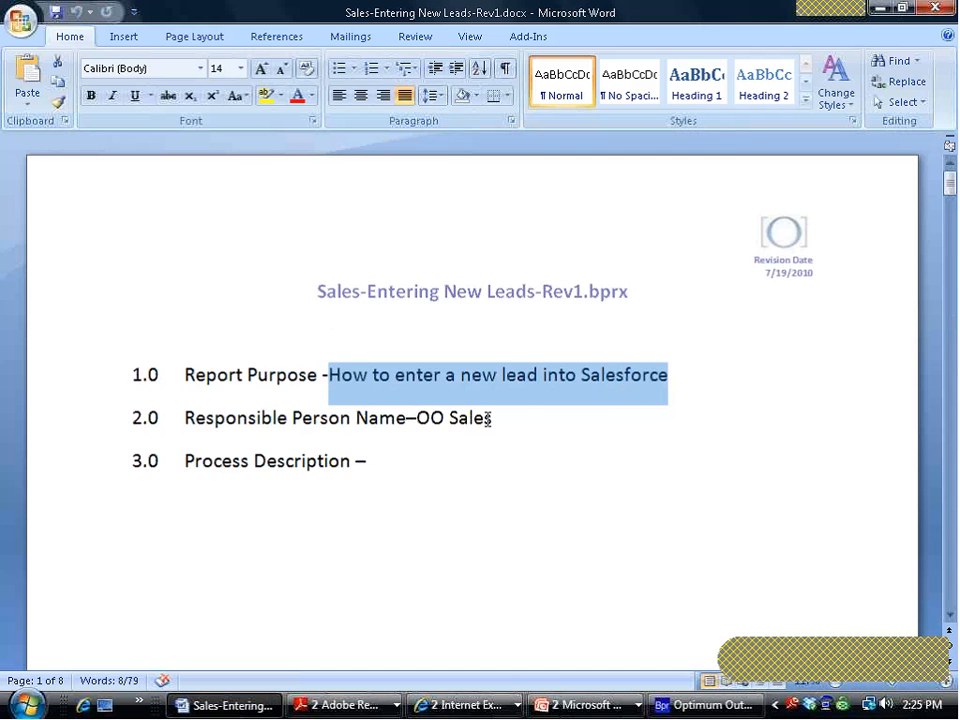
pyautogui.scroll(-5, 491, 418)
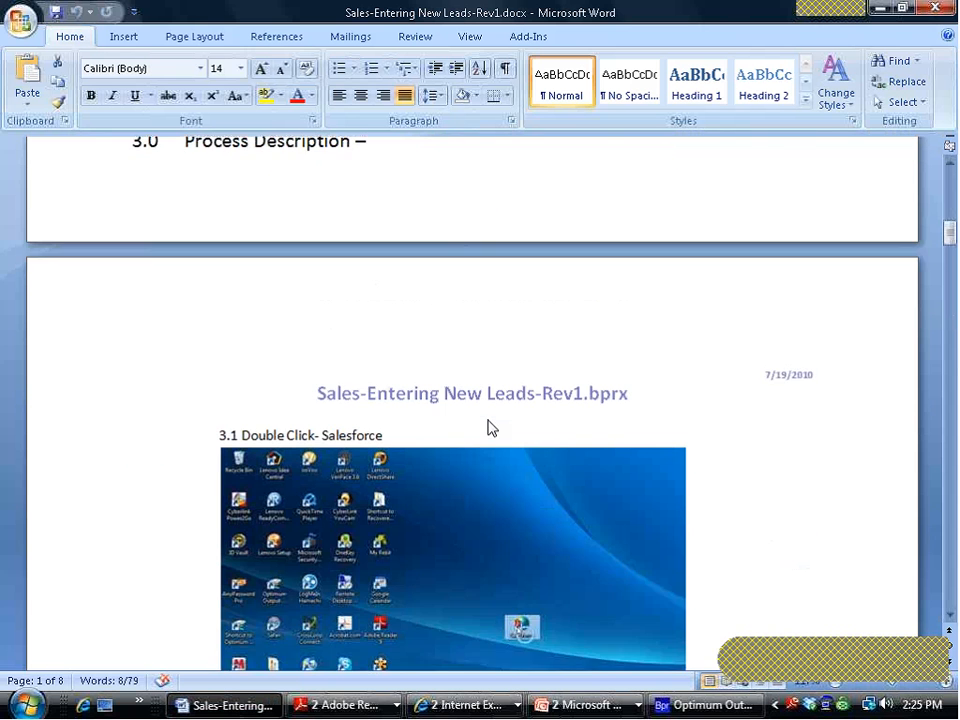
pyautogui.scroll(-4, 490, 425)
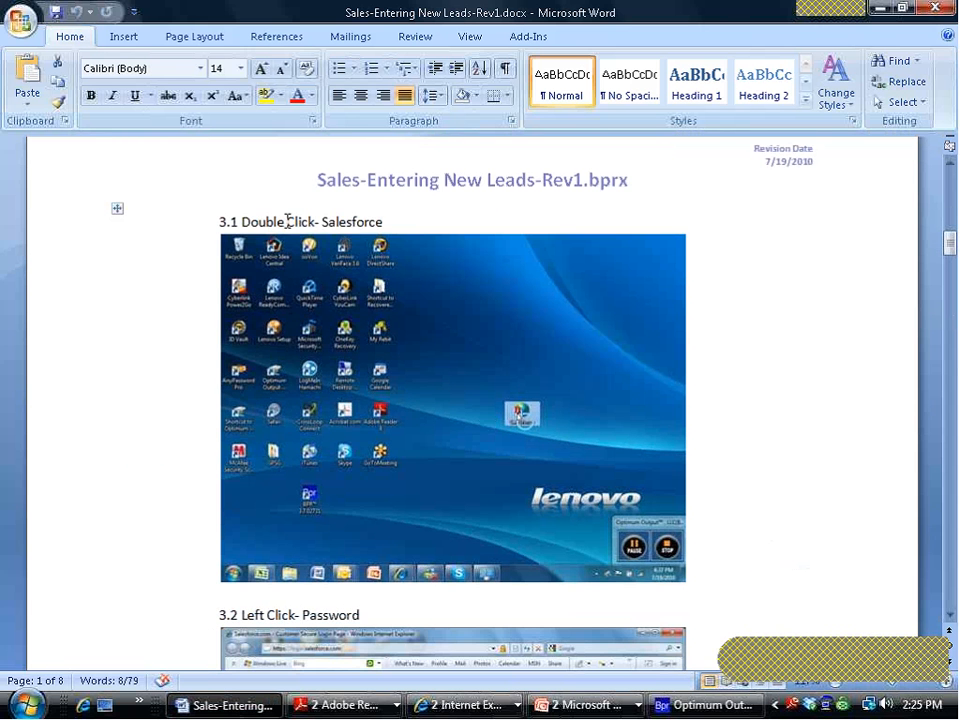
pyautogui.scroll(-5, 373, 283)
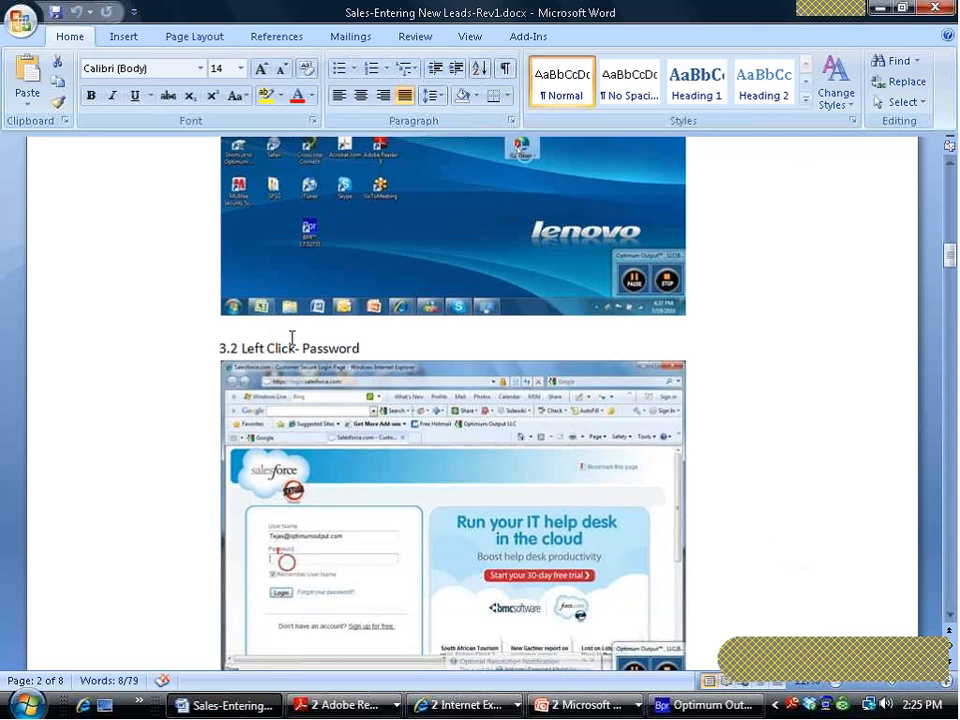
pyautogui.scroll(-20, 298, 341)
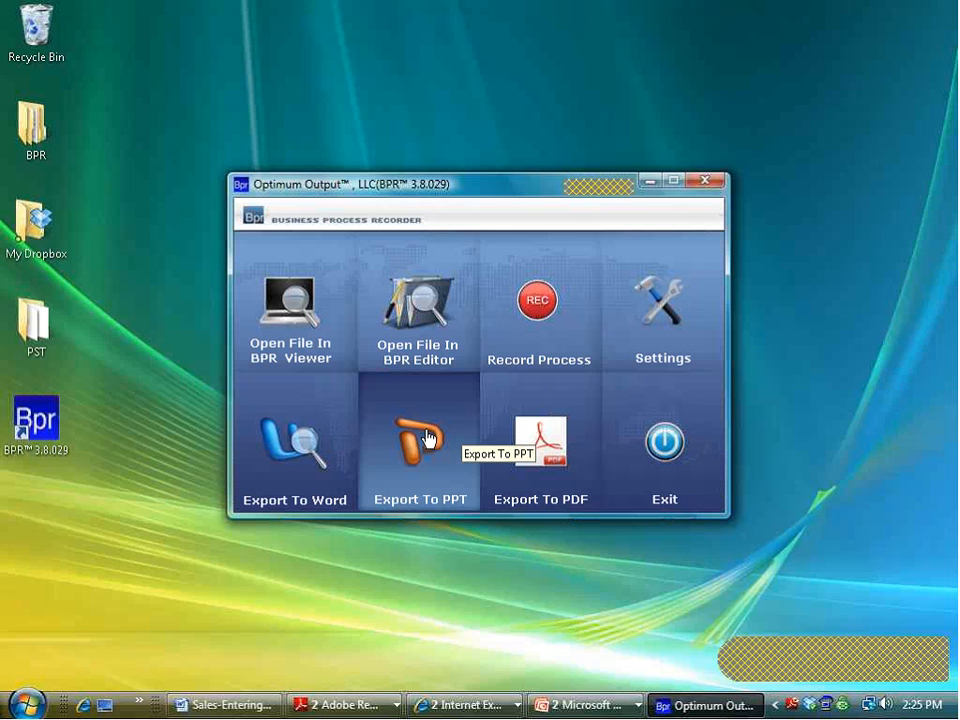
# Step: Run the Sales-Entering New Leads-Rev1 slideshow from the current slide, end it, and minimize PowerPoint
pyautogui.click(555, 706)
pyautogui.click(561, 657)
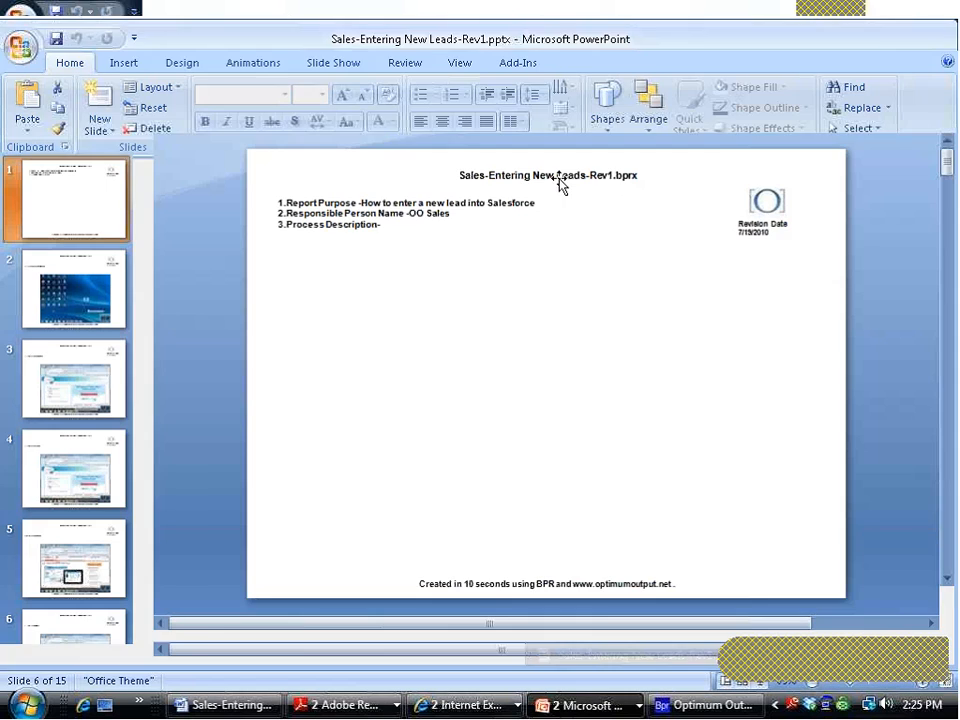
pyautogui.click(356, 38)
pyautogui.click(90, 78)
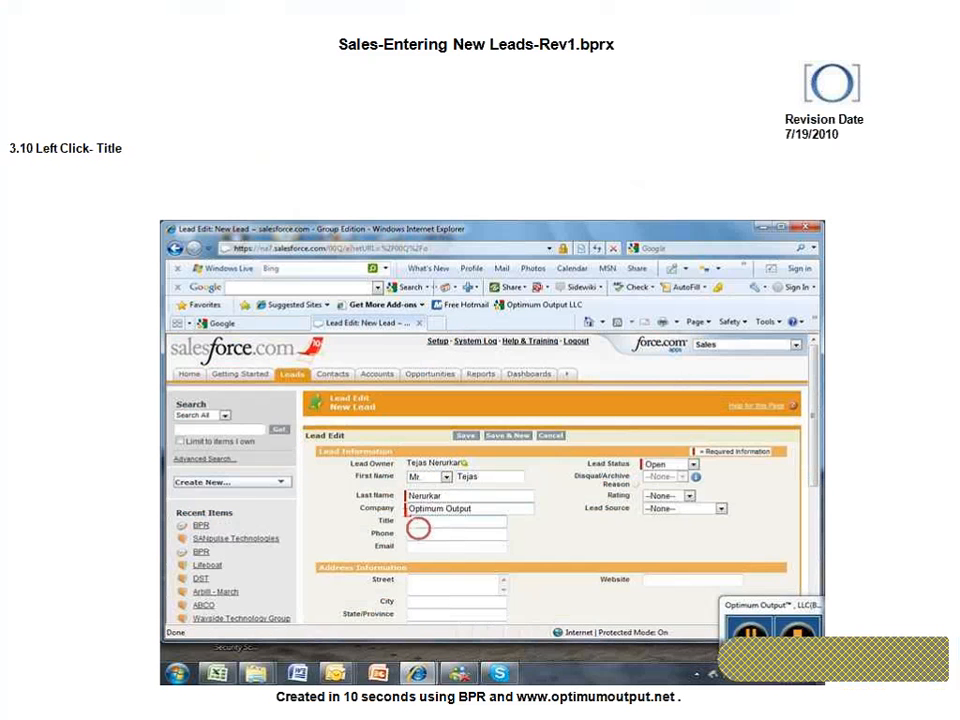
pyautogui.press('Escape')
pyautogui.click(879, 11)
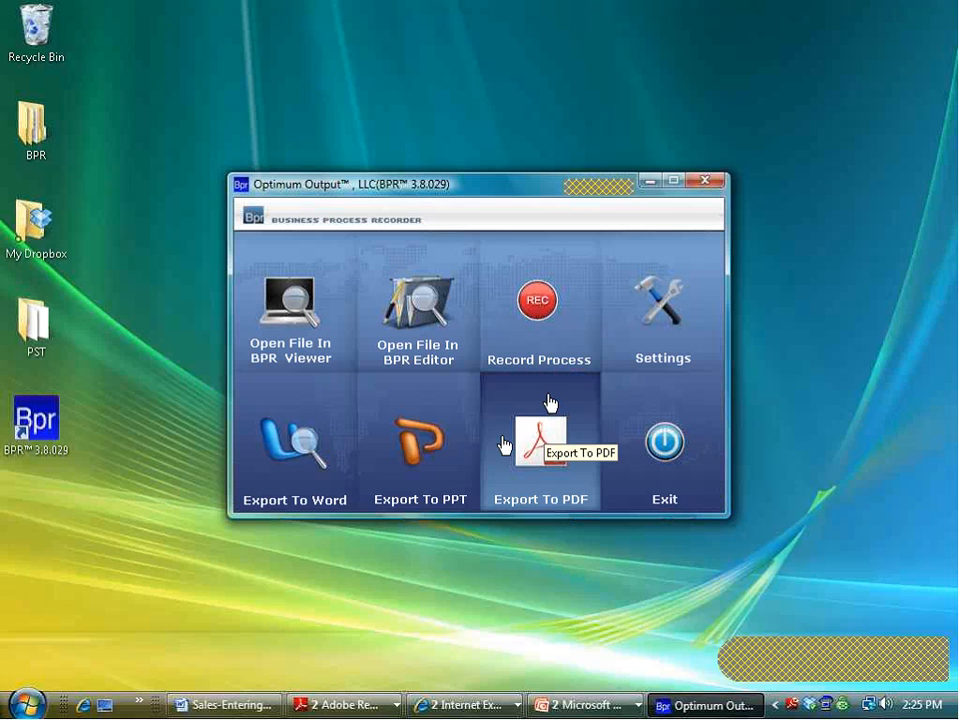
# Step: Scroll through pages 2–3 of Sales-Entering New Leads-Rev1.pdf, then minimize Adobe Reader
pyautogui.click(354, 707)
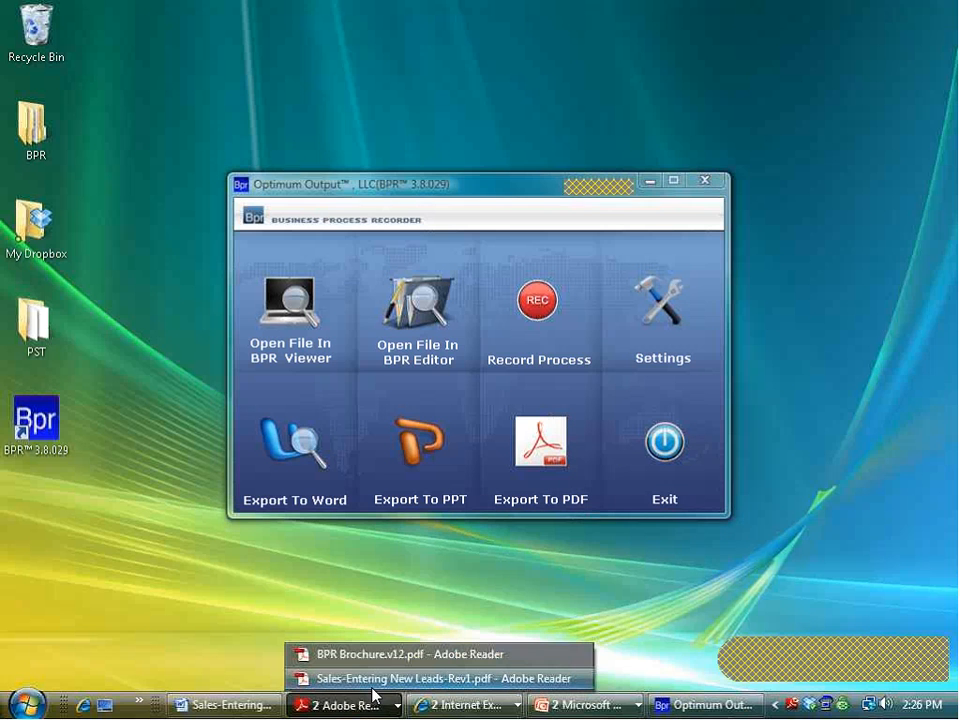
pyautogui.click(372, 680)
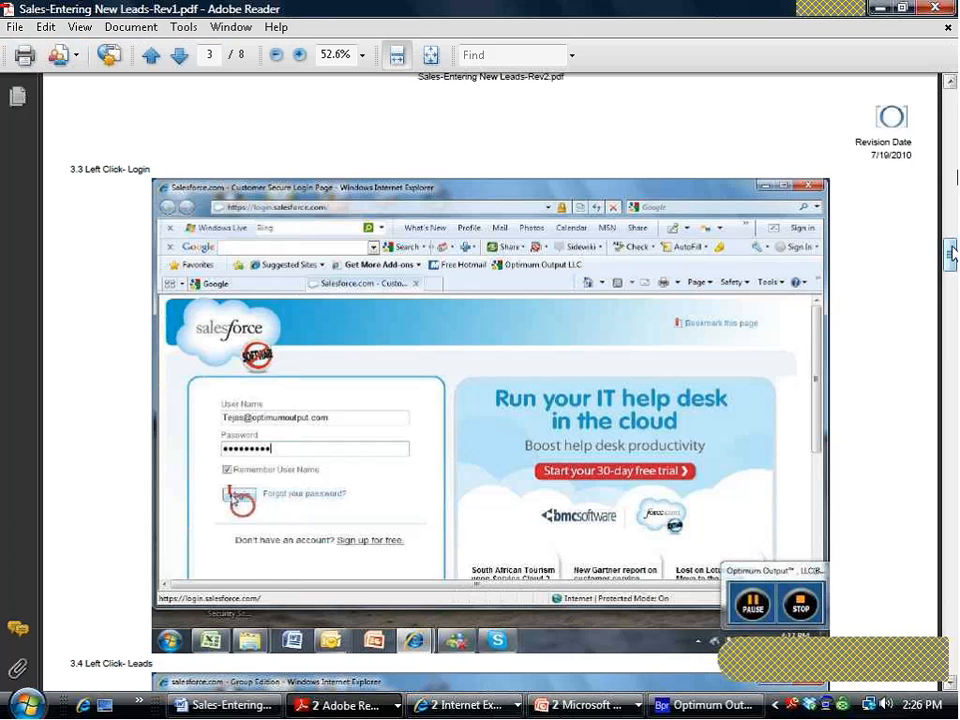
pyautogui.moveTo(950, 250); pyautogui.dragTo(944, 190)
pyautogui.scroll(-10, 916, 126)
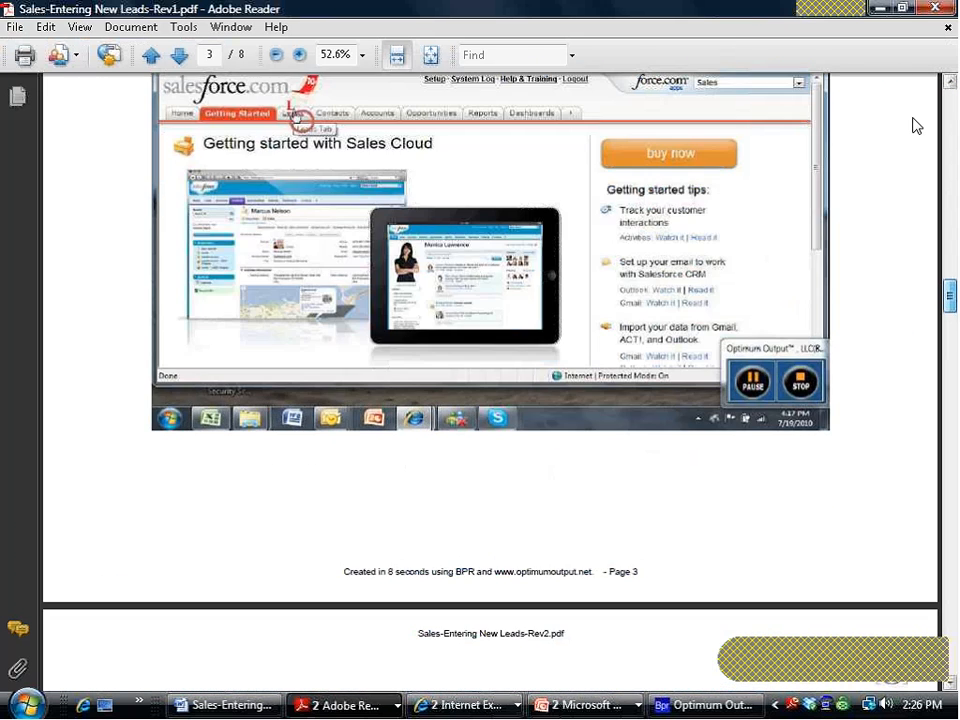
pyautogui.click(880, 8)
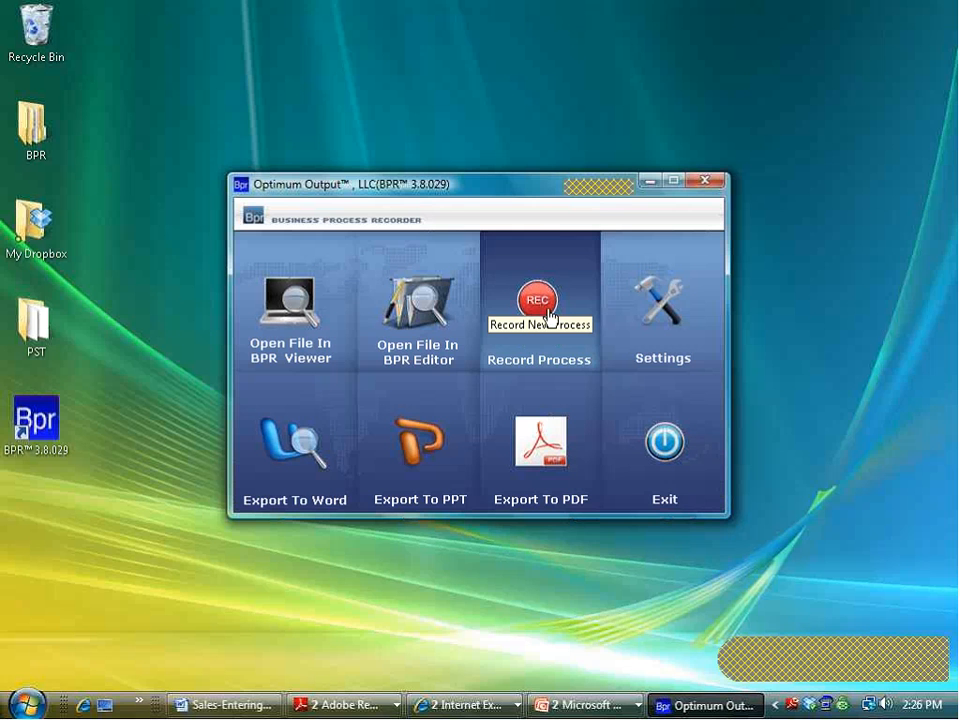
# Step: Open Sales-Log Call-Rev1.bprx in the BPR Editor
pyautogui.click(428, 306)
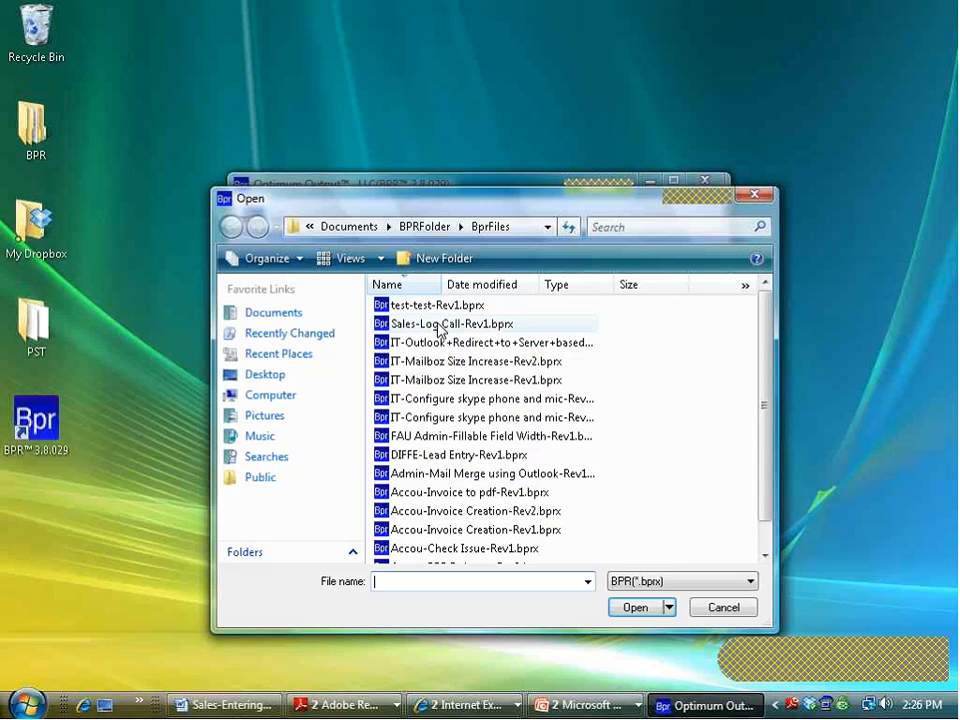
pyautogui.click(443, 326)
pyautogui.click(628, 614)
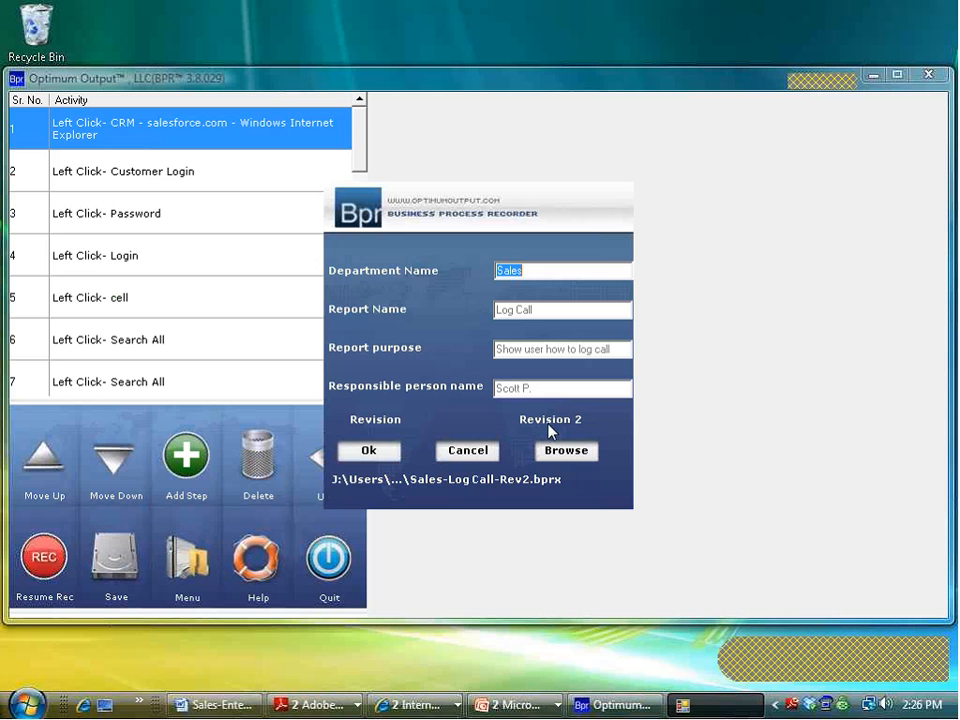
# Step: Cancel the report details dialog and quit BPR, dismissing the save prompt
pyautogui.click(450, 452)
pyautogui.click(358, 542)
pyautogui.click(498, 410)
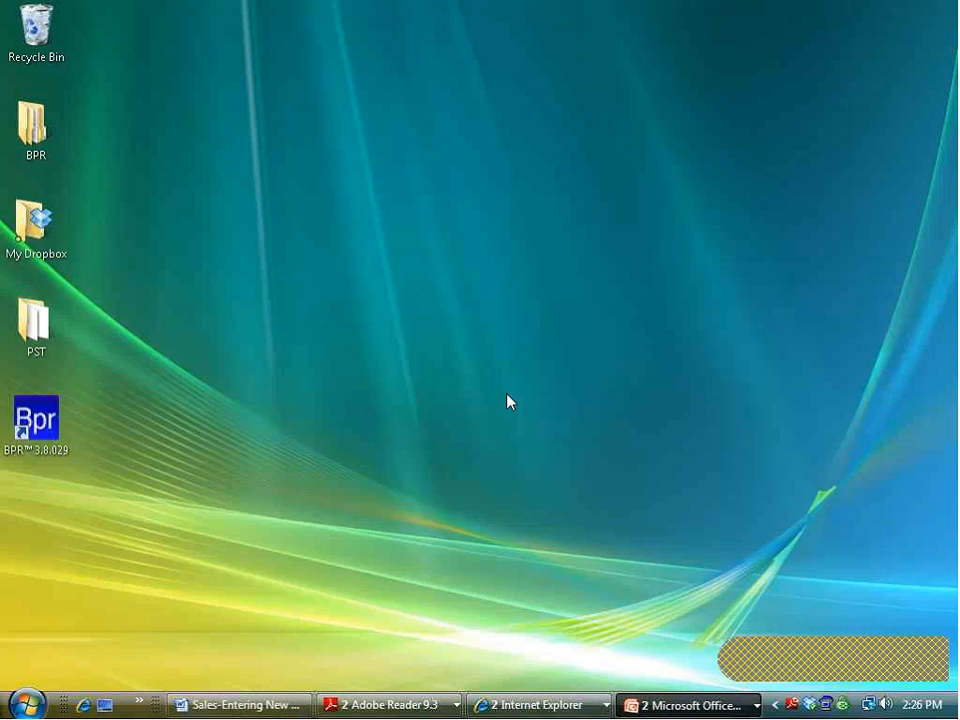